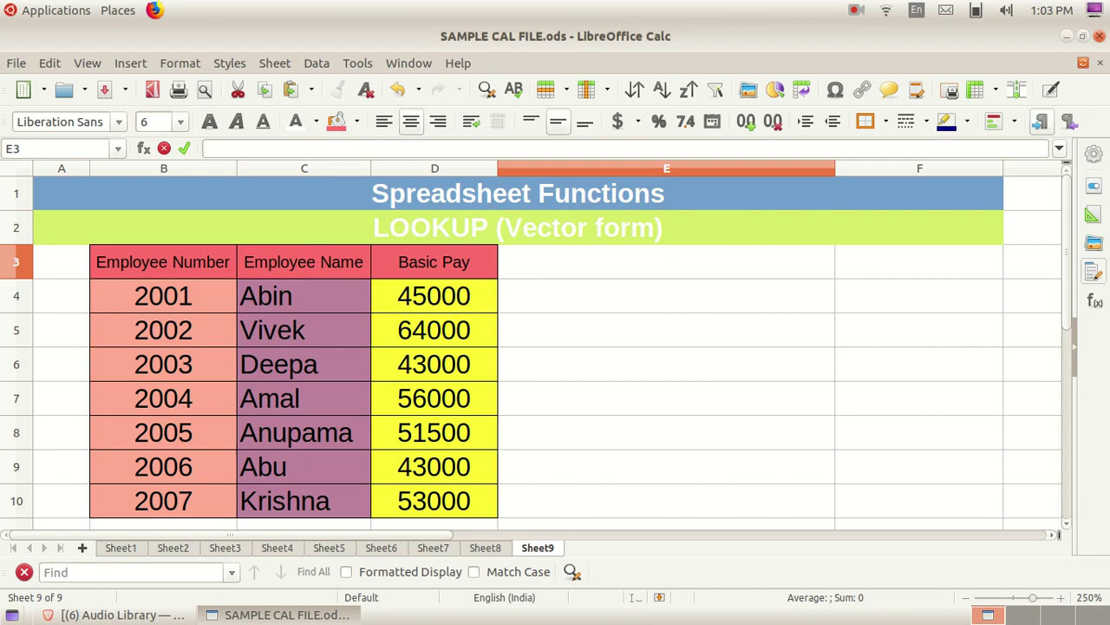
Type the syntax note =LOOKUP(SearchCriterion,Search Vector,ResultVector) into cell E3.
{"action": "type", "text": "=L"}
{"action": "type", "text": "OOKUP"}
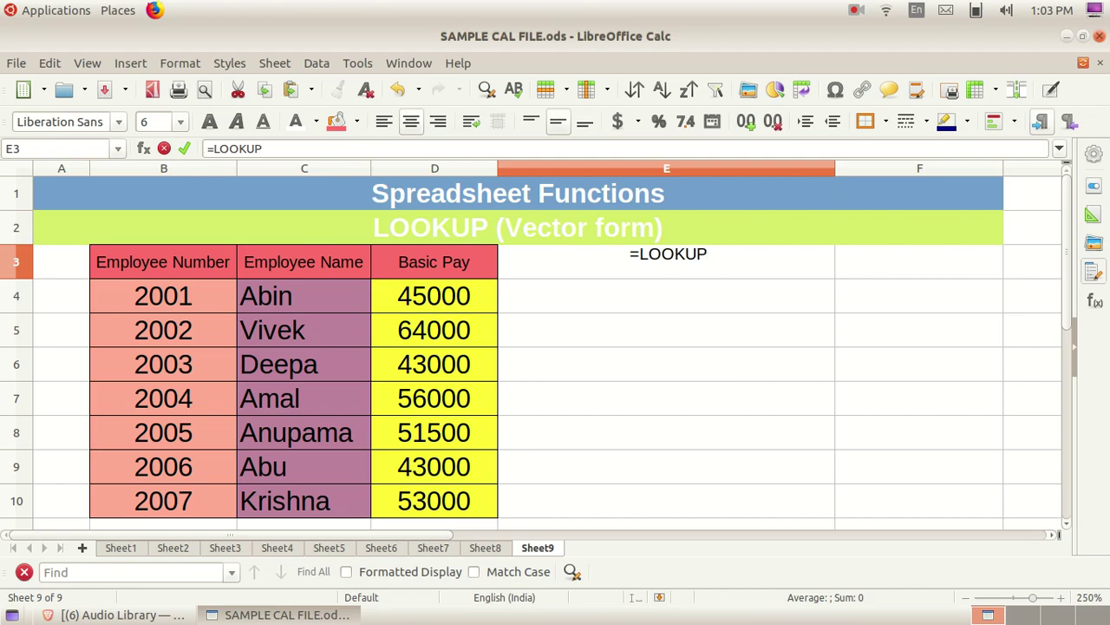
{"action": "type", "text": "("}
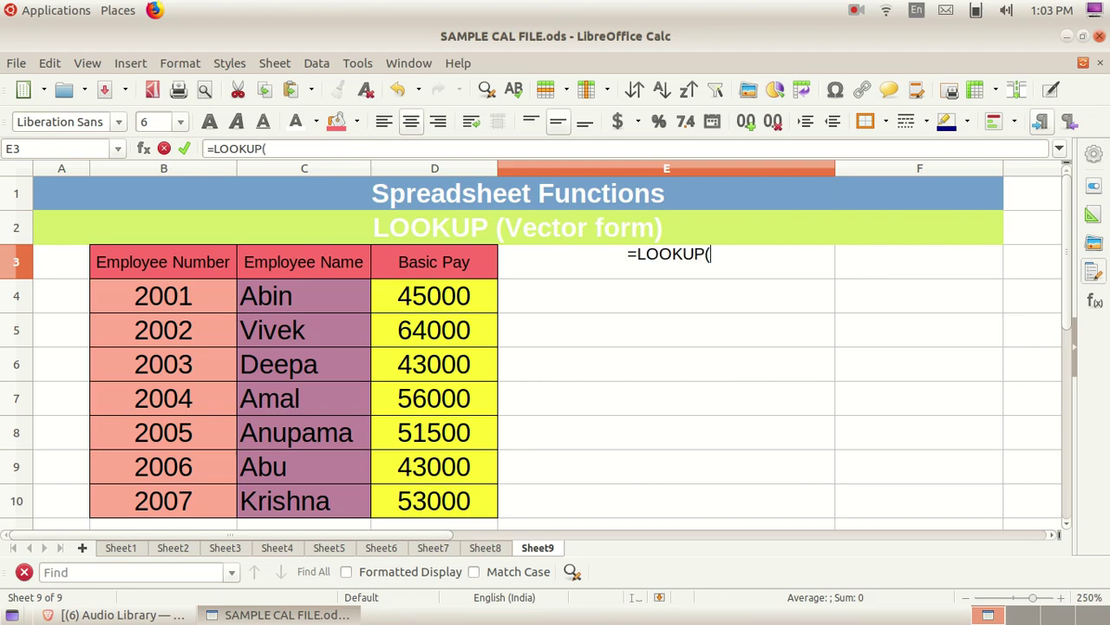
{"action": "type", "text": "Se"}
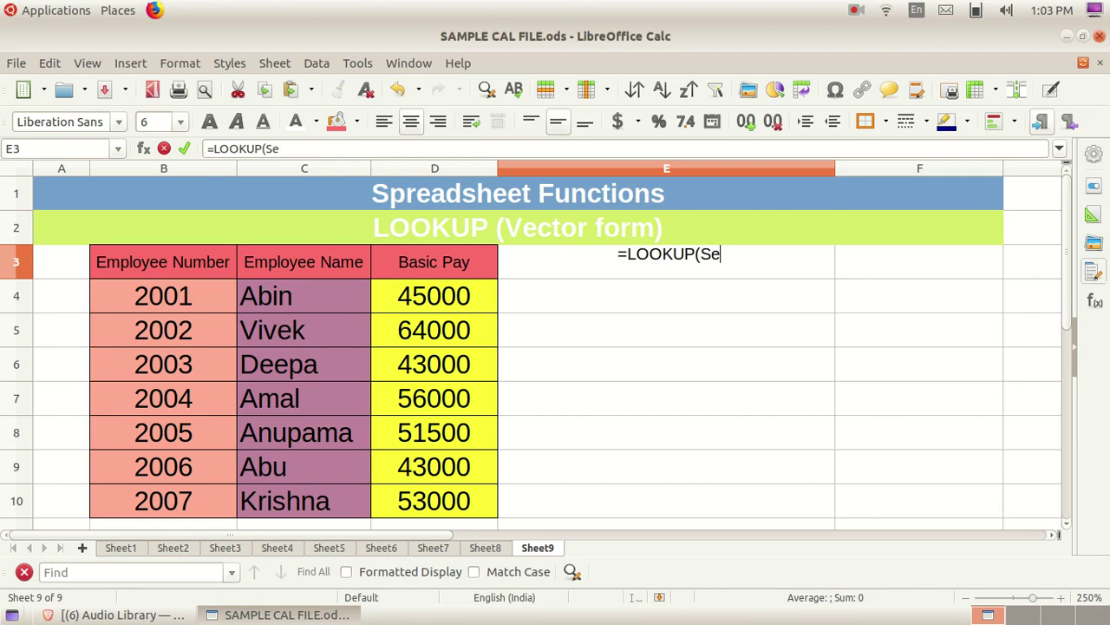
{"action": "type", "text": "arc"}
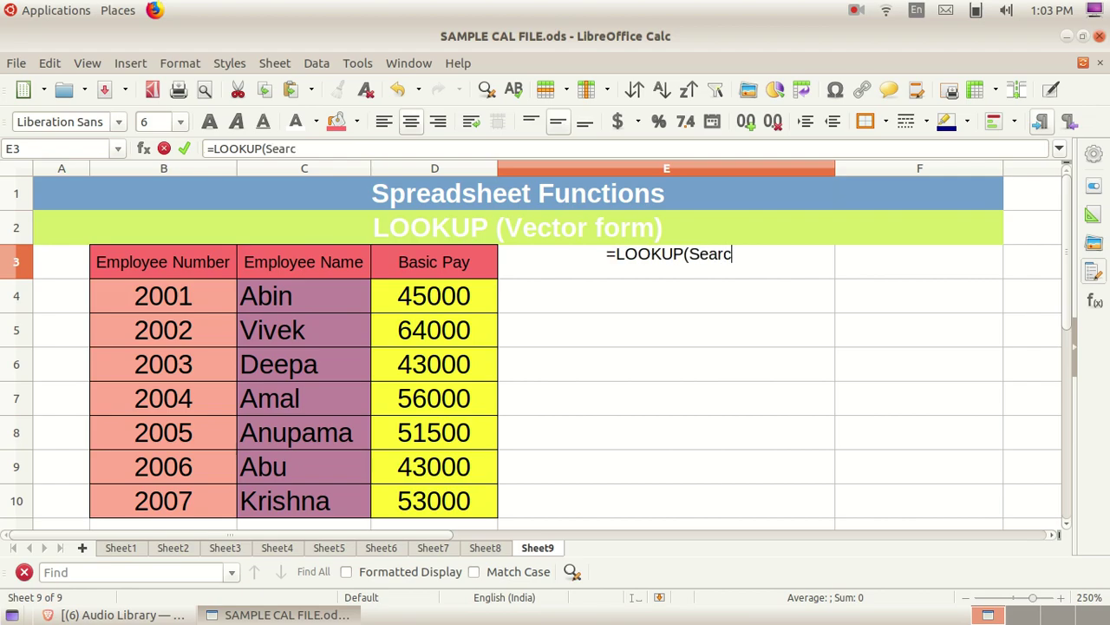
{"action": "type", "text": "h"}
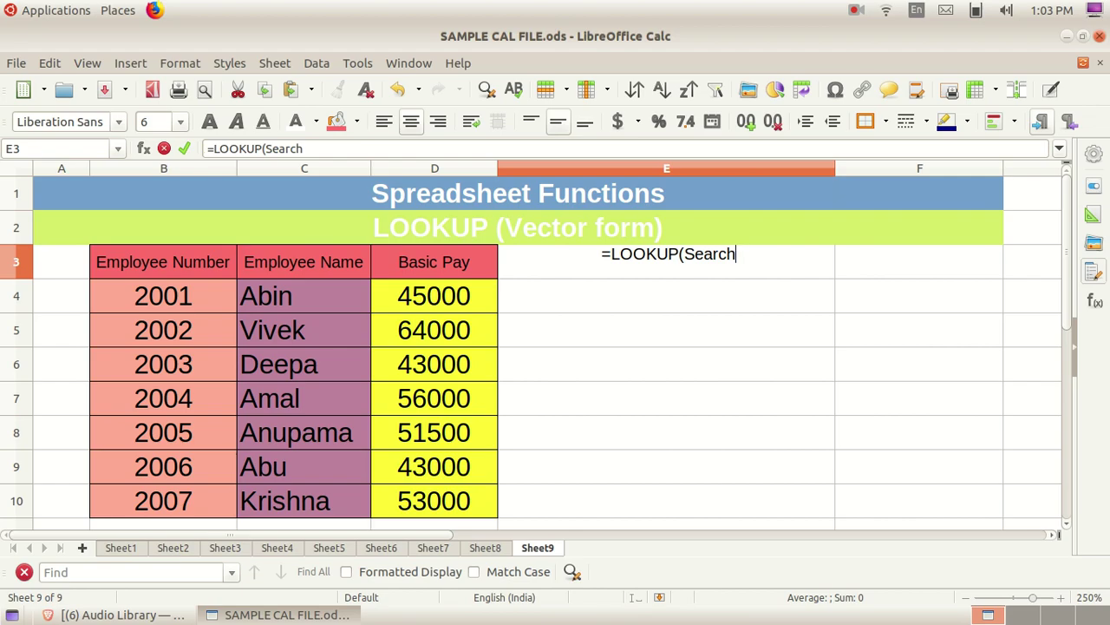
{"action": "type", "text": "Crit"}
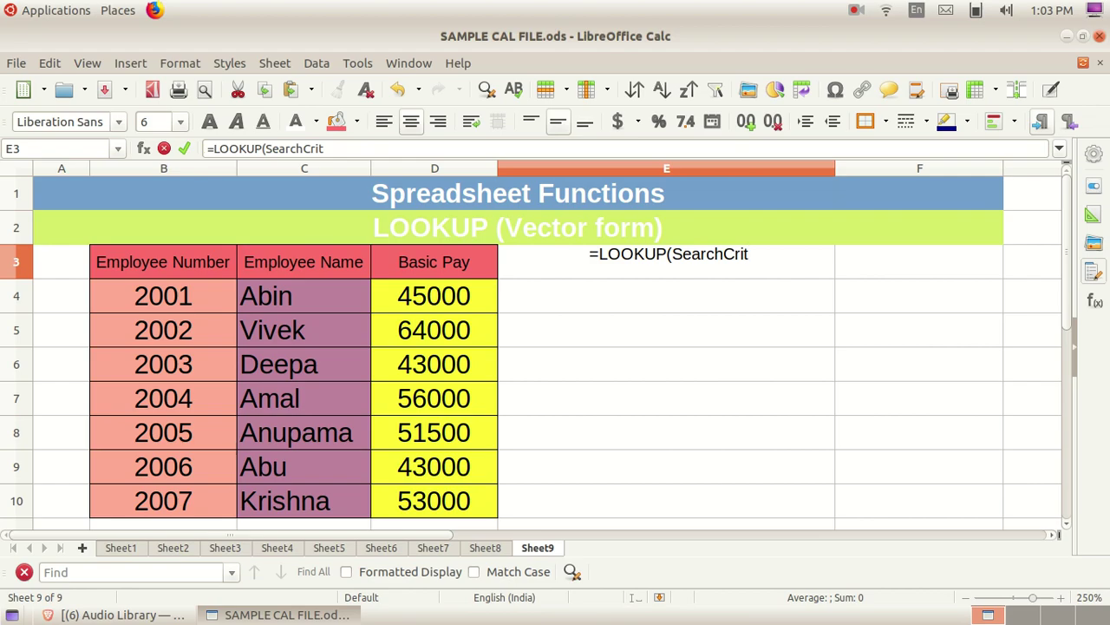
{"action": "type", "text": "erio"}
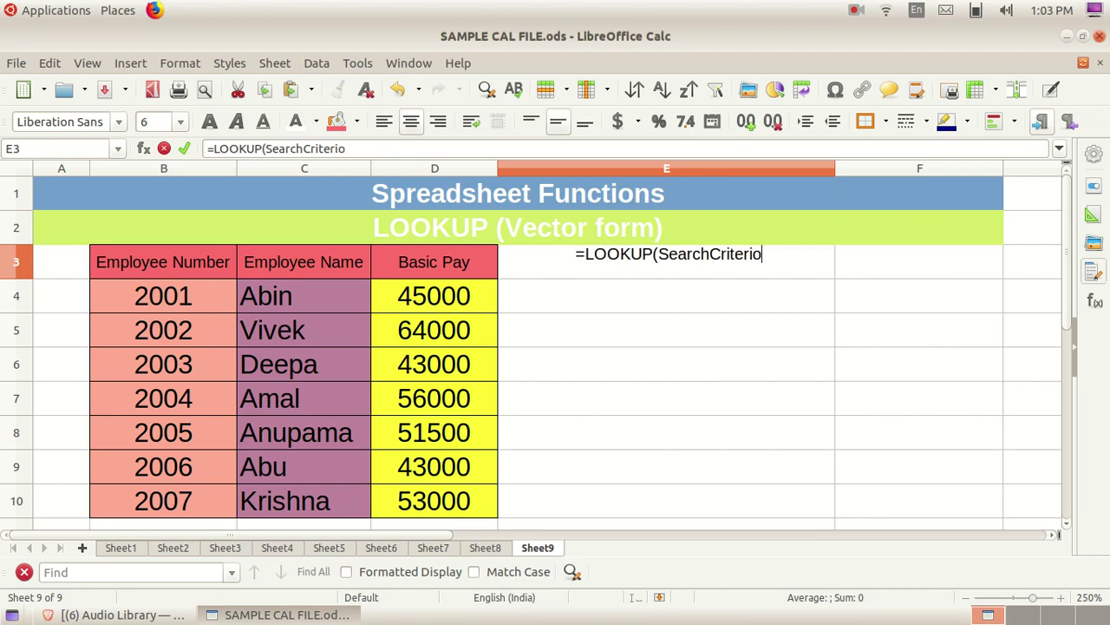
{"action": "type", "text": "n"}
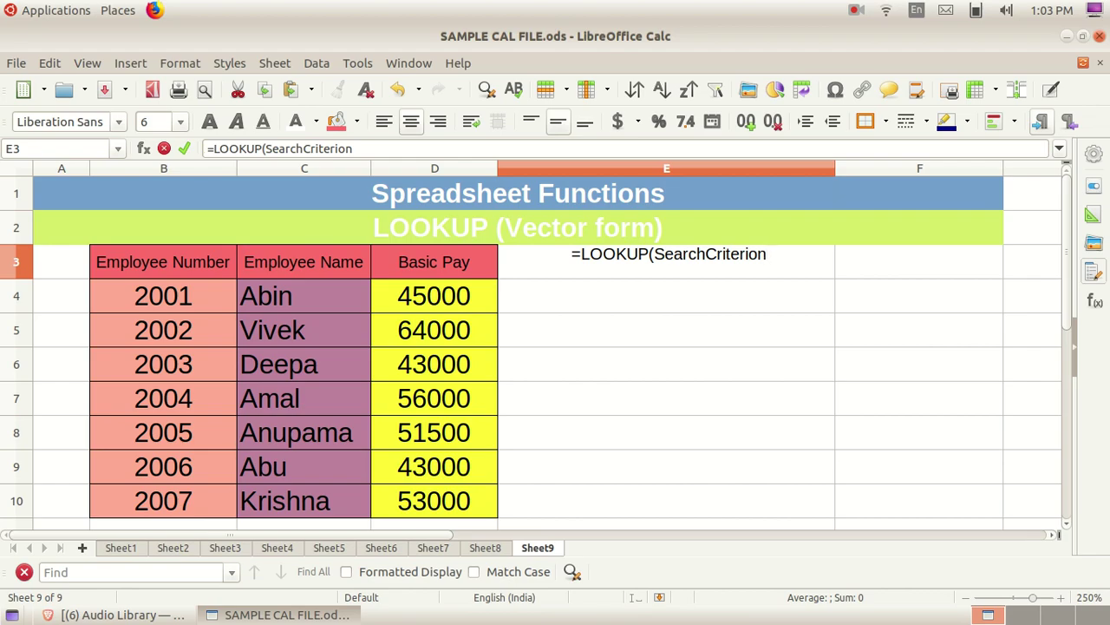
{"action": "type", "text": ","}
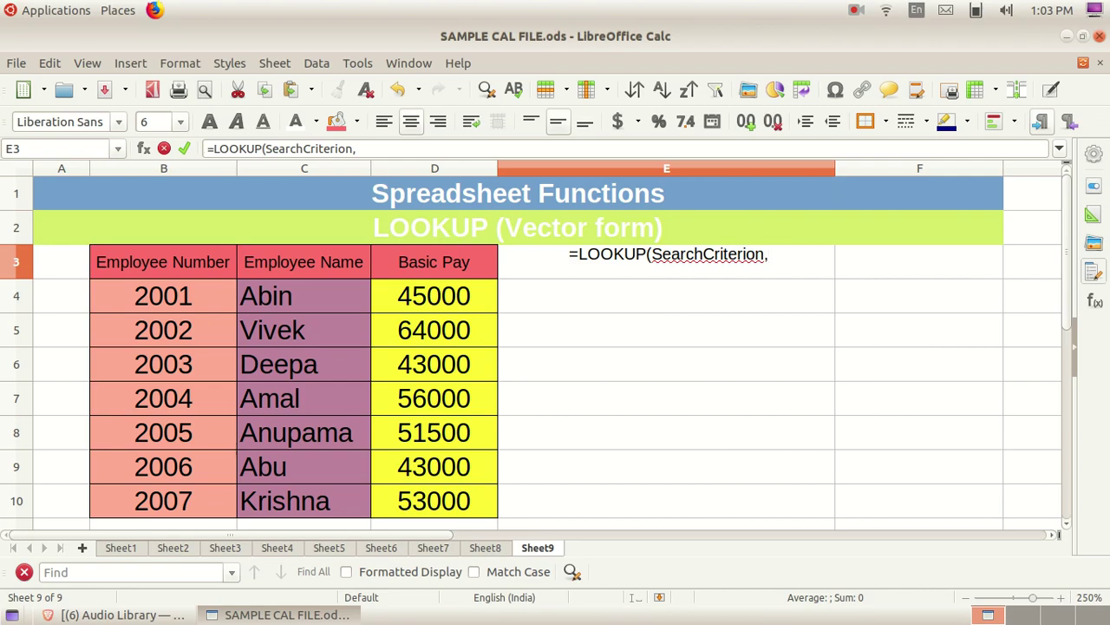
{"action": "type", "text": "Sear"}
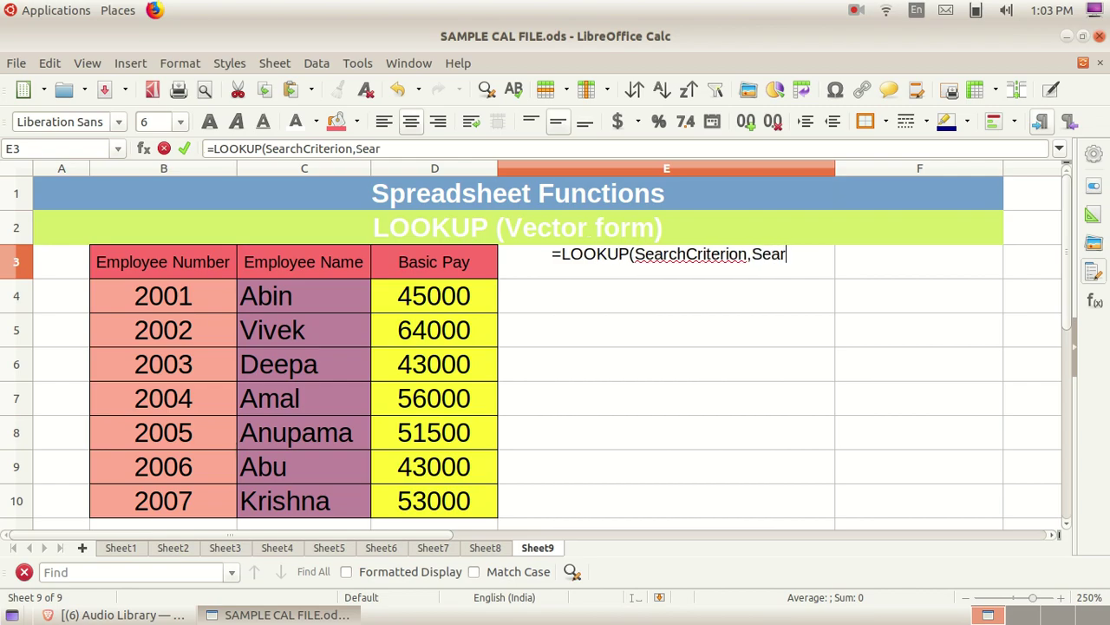
{"action": "type", "text": "ch"}
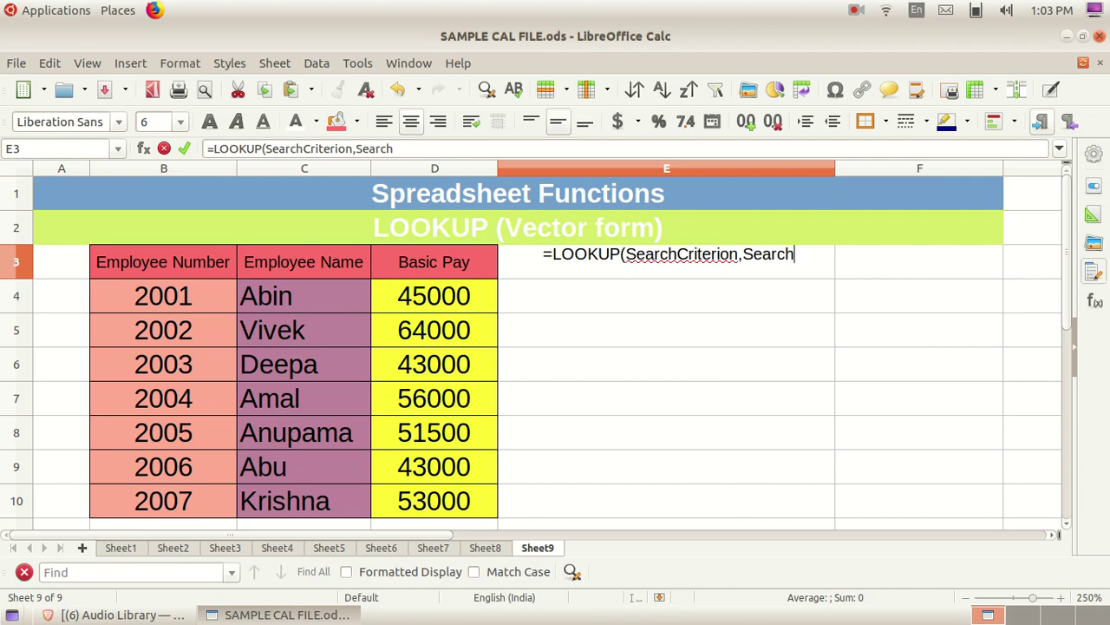
{"action": "type", "text": " Vect"}
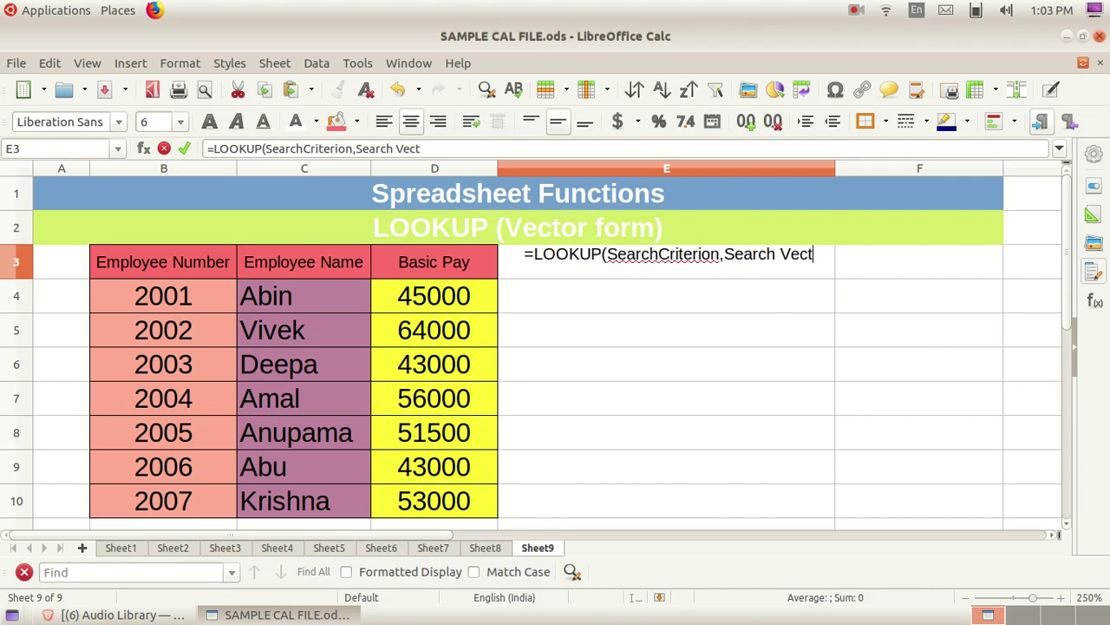
{"action": "type", "text": "or,"}
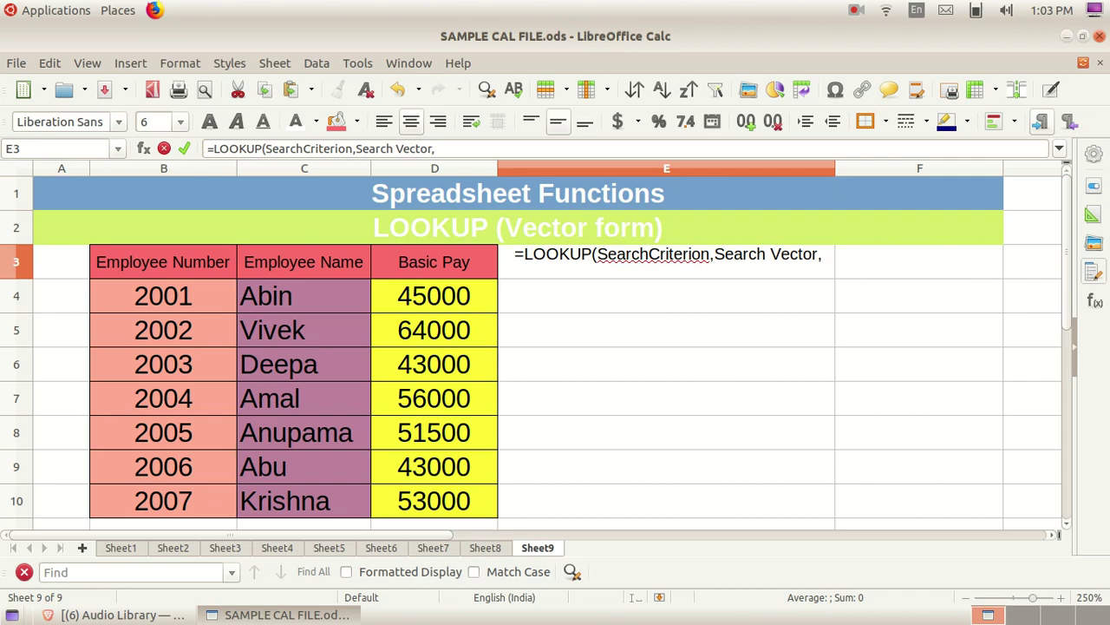
{"action": "type", "text": "Resul"}
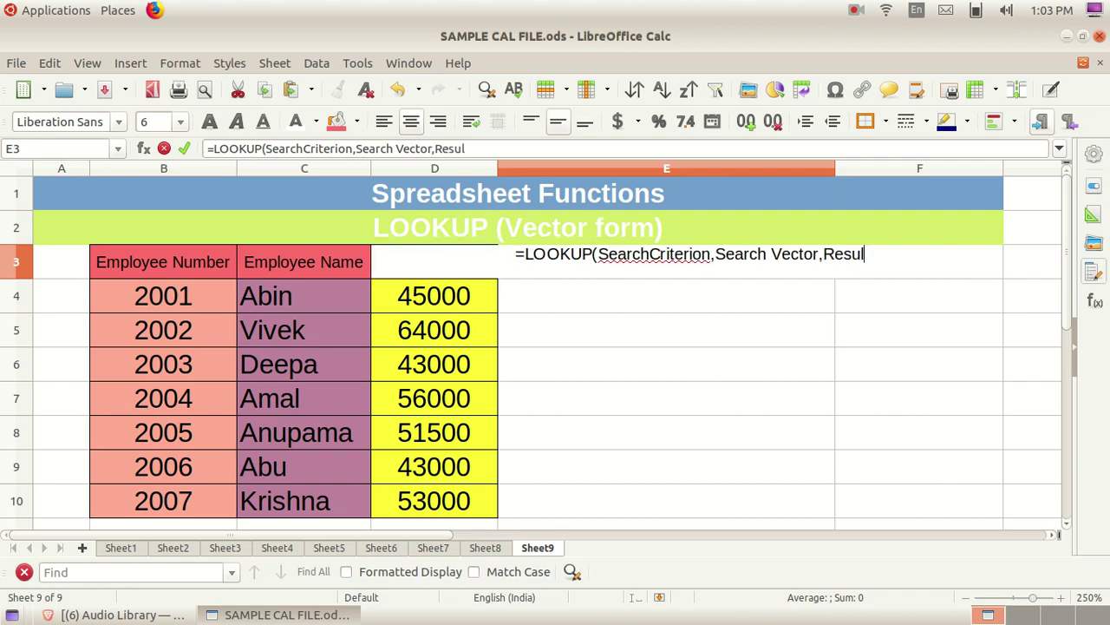
{"action": "type", "text": "t"}
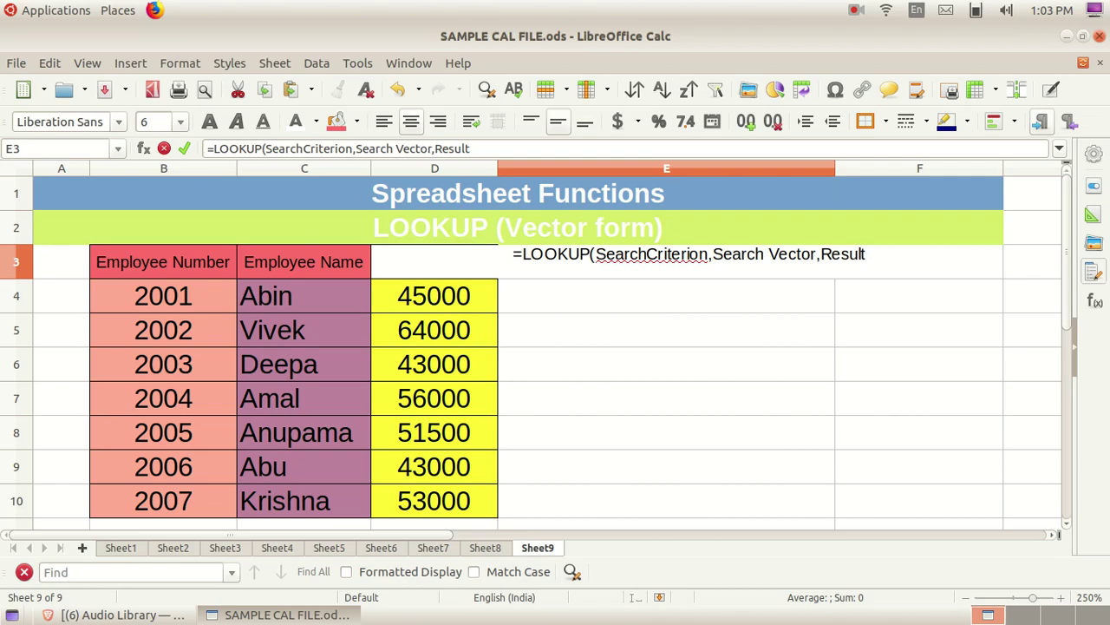
{"action": "type", "text": "Vecto"}
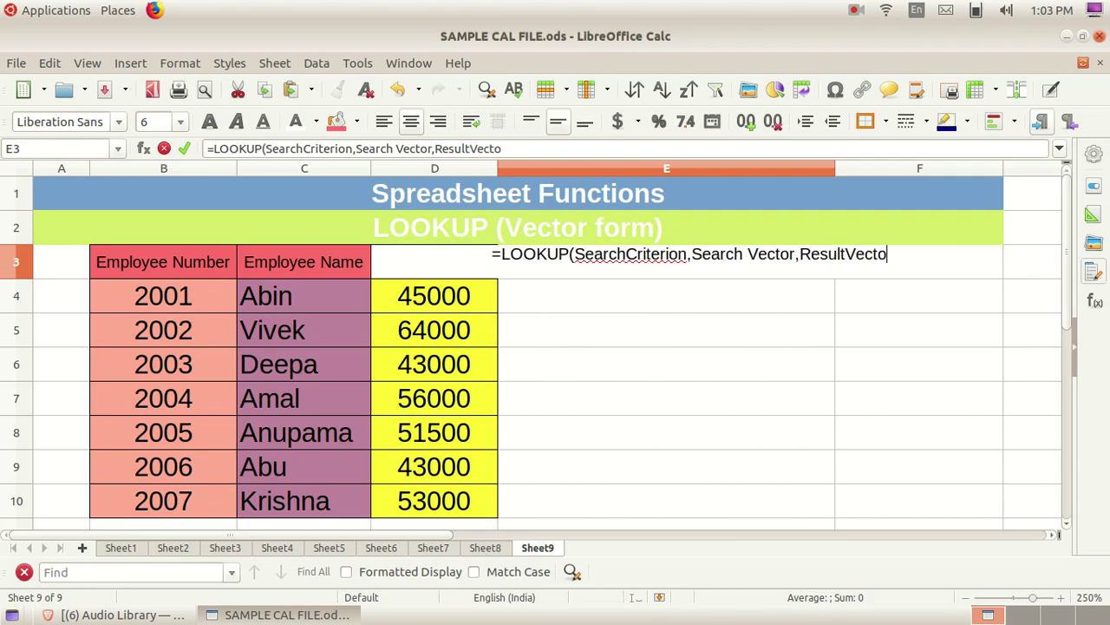
{"action": "type", "text": "r)"}
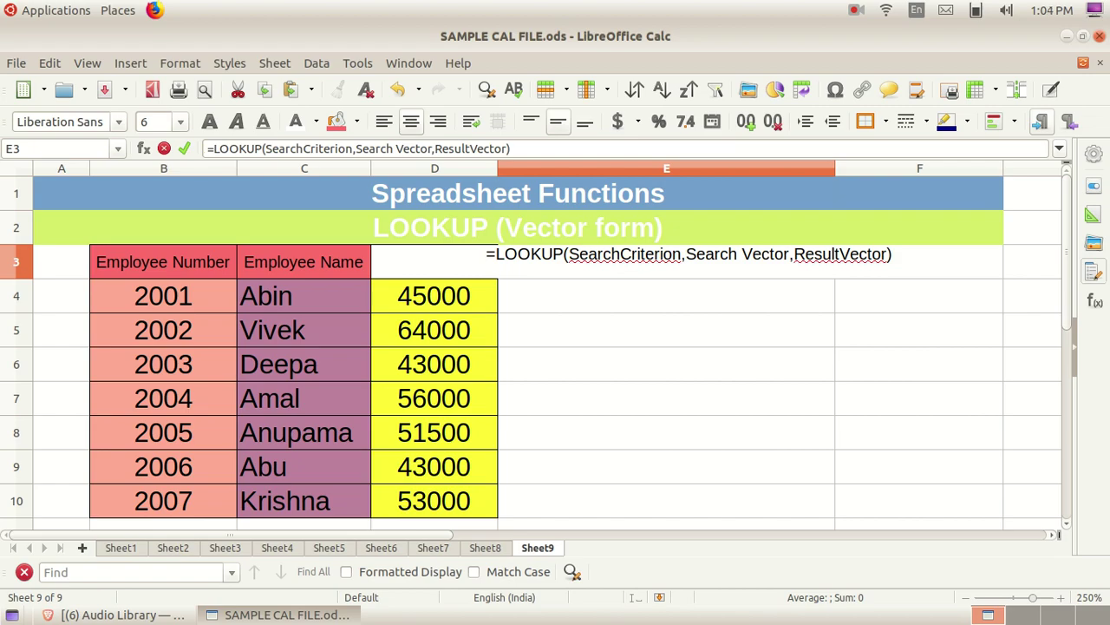
Commit the E3 note, narrow columns A and D, and widen column E to fit it.
{"action": "key", "text": "Return"}
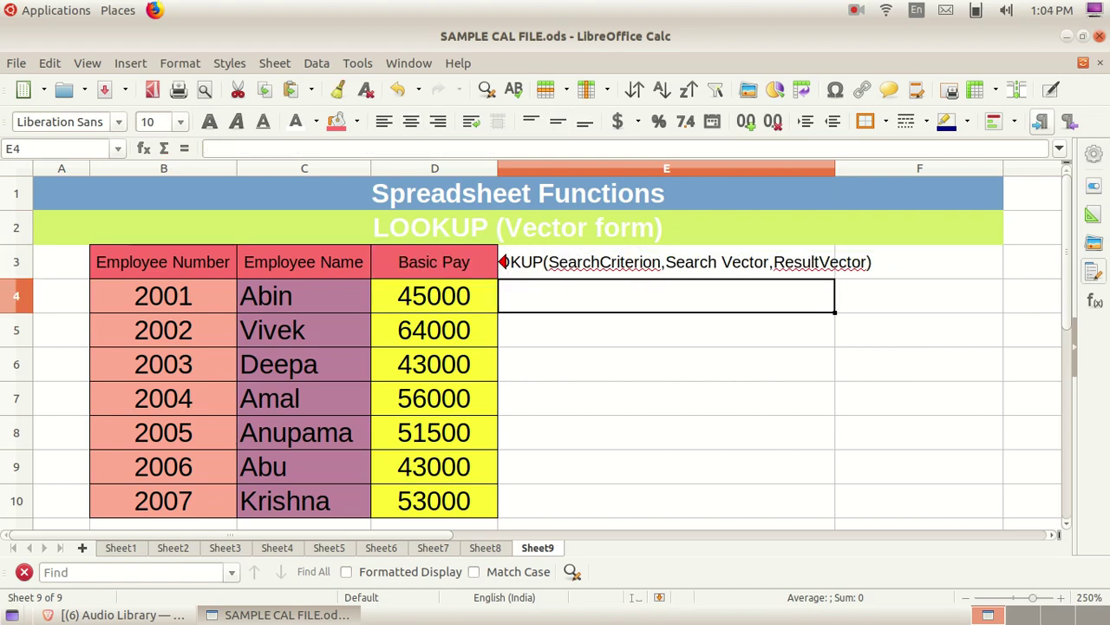
{"action": "left_click_drag", "start_coordinate": [89, 168], "coordinate": [52, 168]}
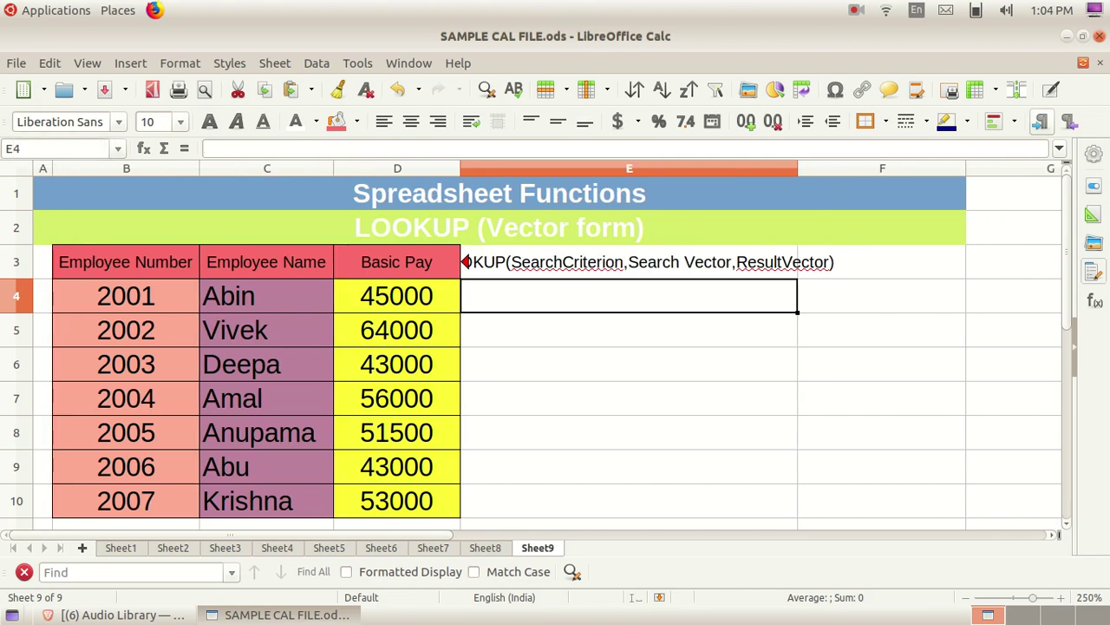
{"action": "left_click_drag", "start_coordinate": [797, 167], "coordinate": [815, 167]}
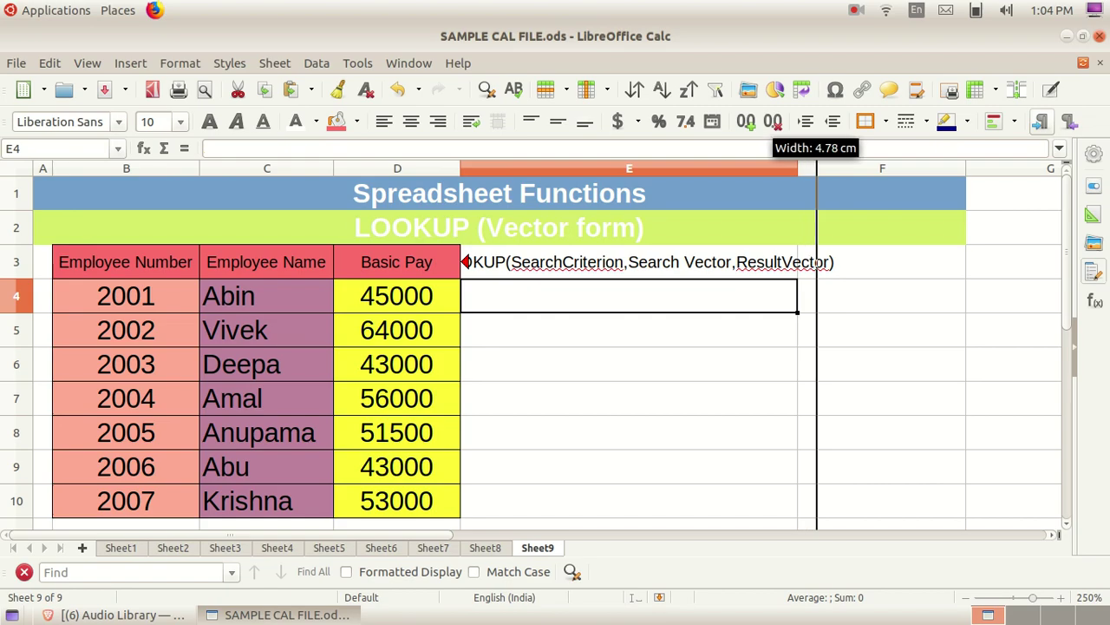
{"action": "left_click_drag", "start_coordinate": [460, 167], "coordinate": [441, 167]}
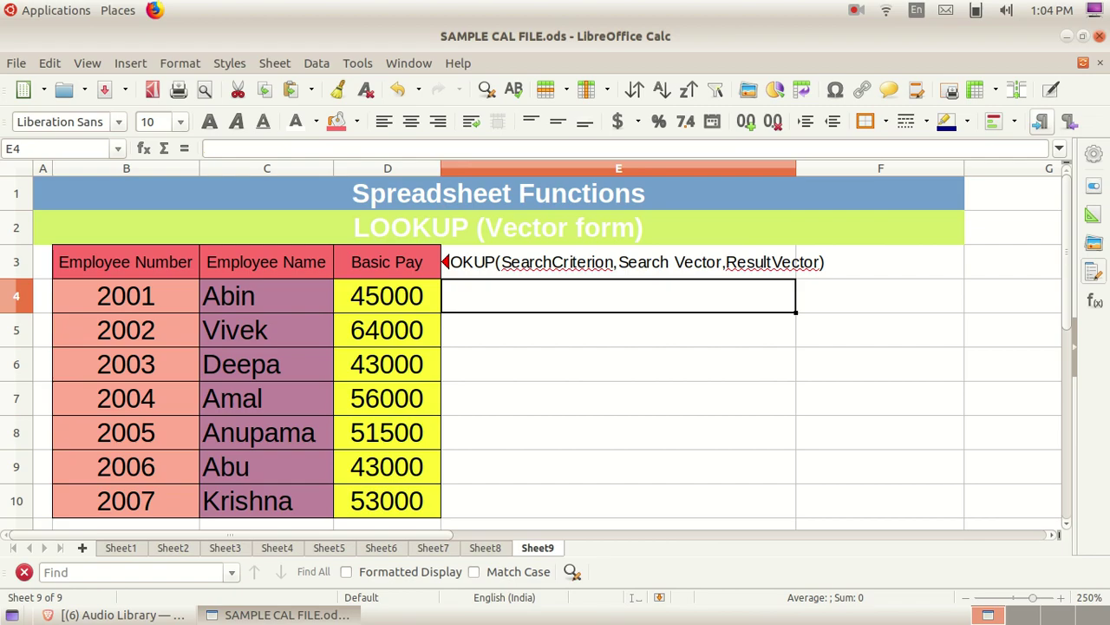
{"action": "left_click_drag", "start_coordinate": [797, 168], "coordinate": [832, 167]}
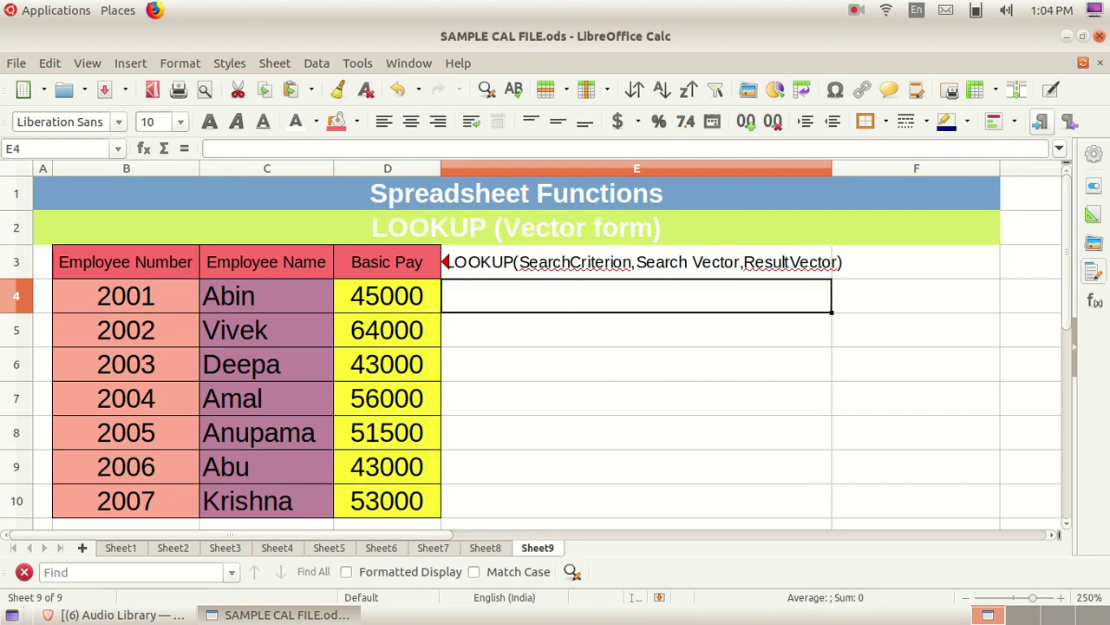
{"action": "left_click_drag", "start_coordinate": [832, 168], "coordinate": [853, 167]}
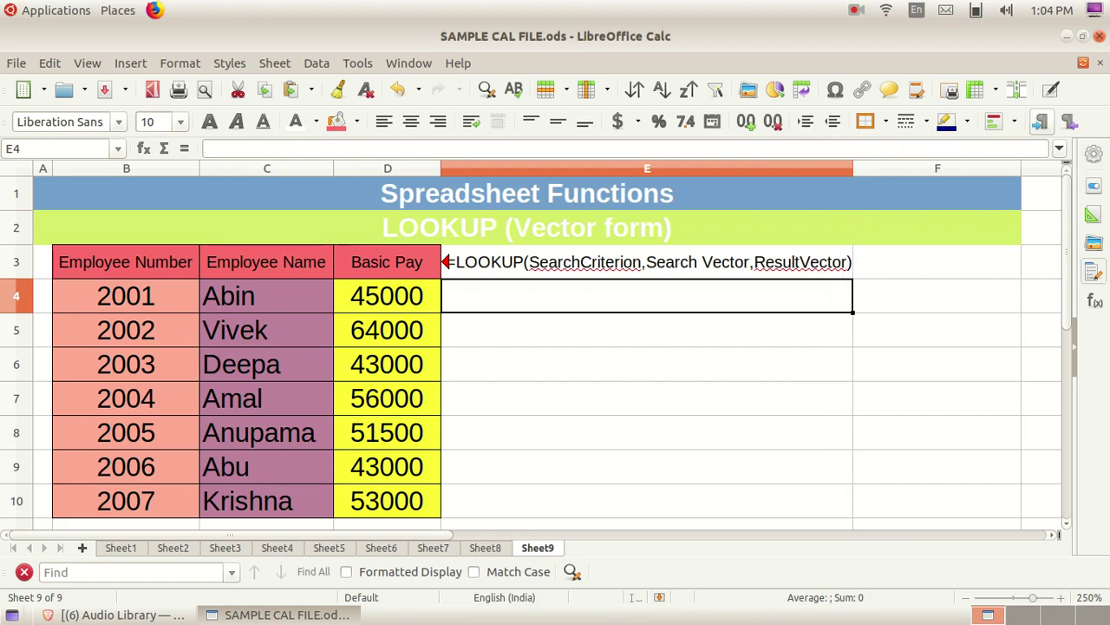
{"action": "left_click_drag", "start_coordinate": [853, 167], "coordinate": [859, 167]}
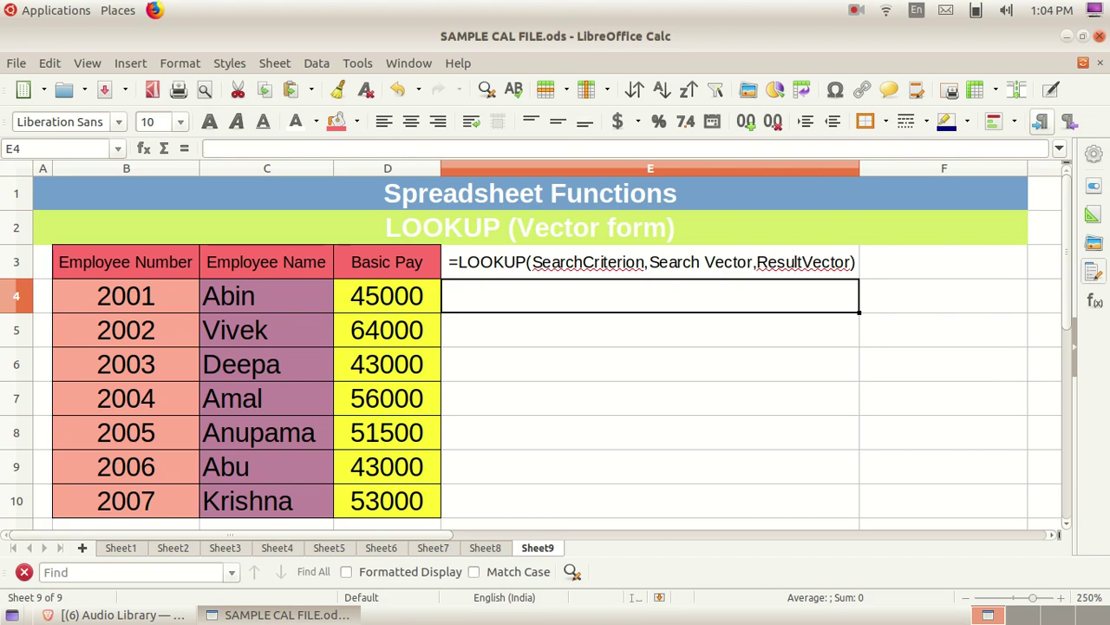
Enter =LOOKUP(2003,B4:B10,C4:C10) in E4 to look up employee 2003's name.
{"action": "type", "text": "="}
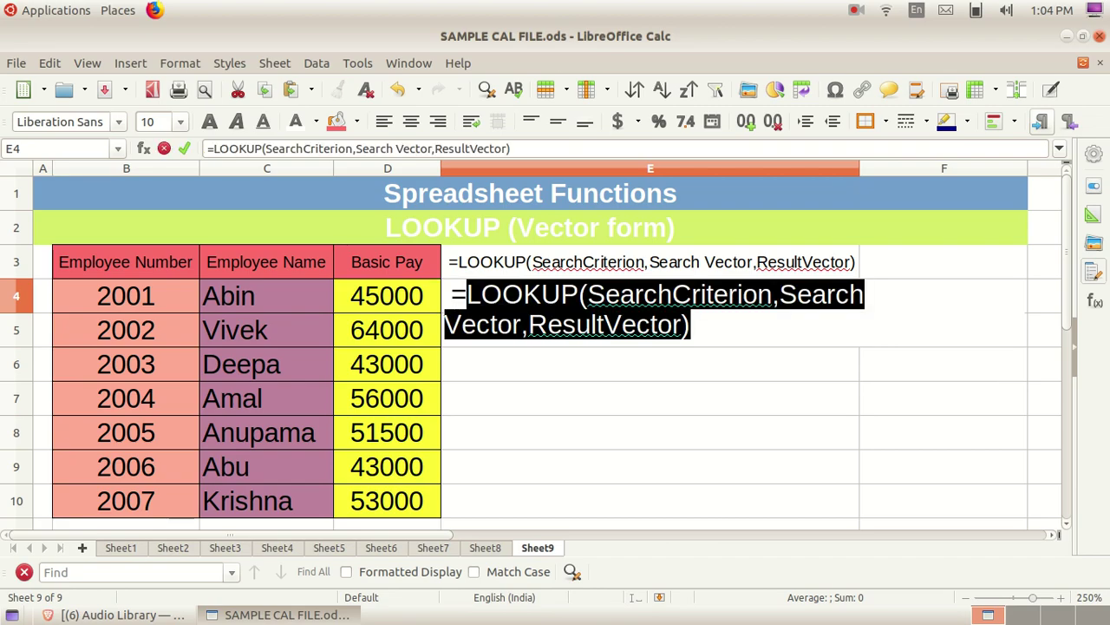
{"action": "type", "text": "LOOKU"}
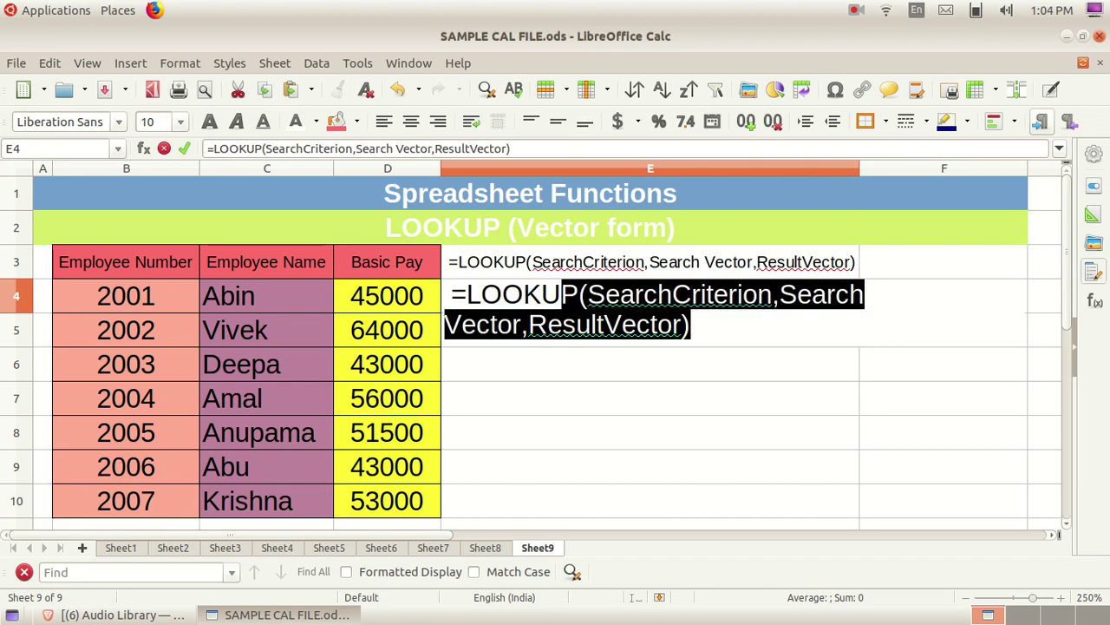
{"action": "type", "text": "P"}
{"action": "type", "text": "("}
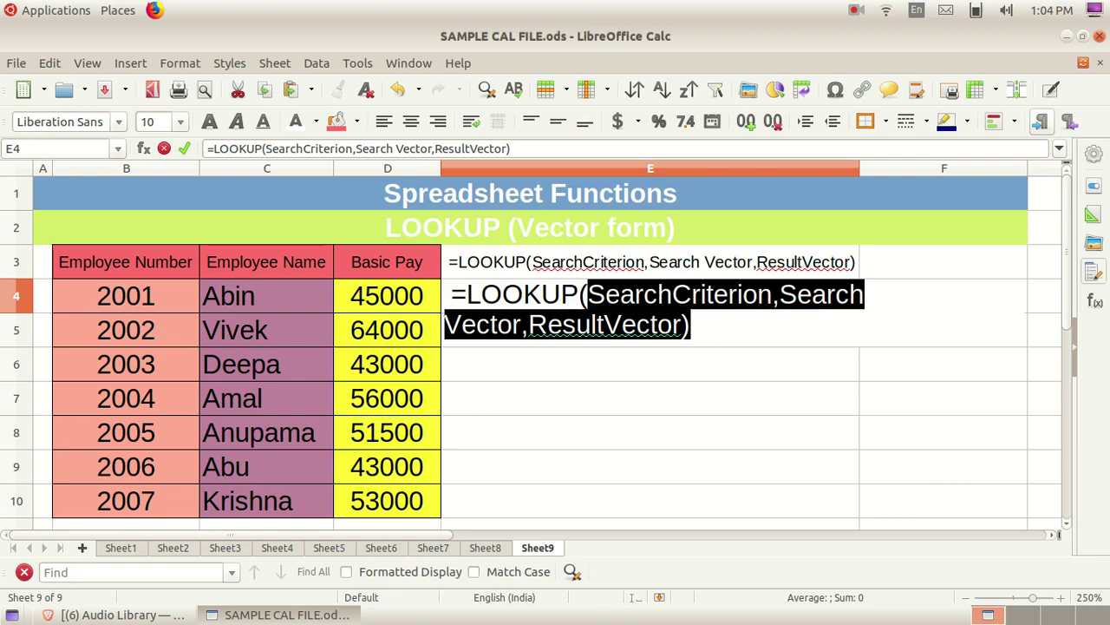
{"action": "type", "text": "2003"}
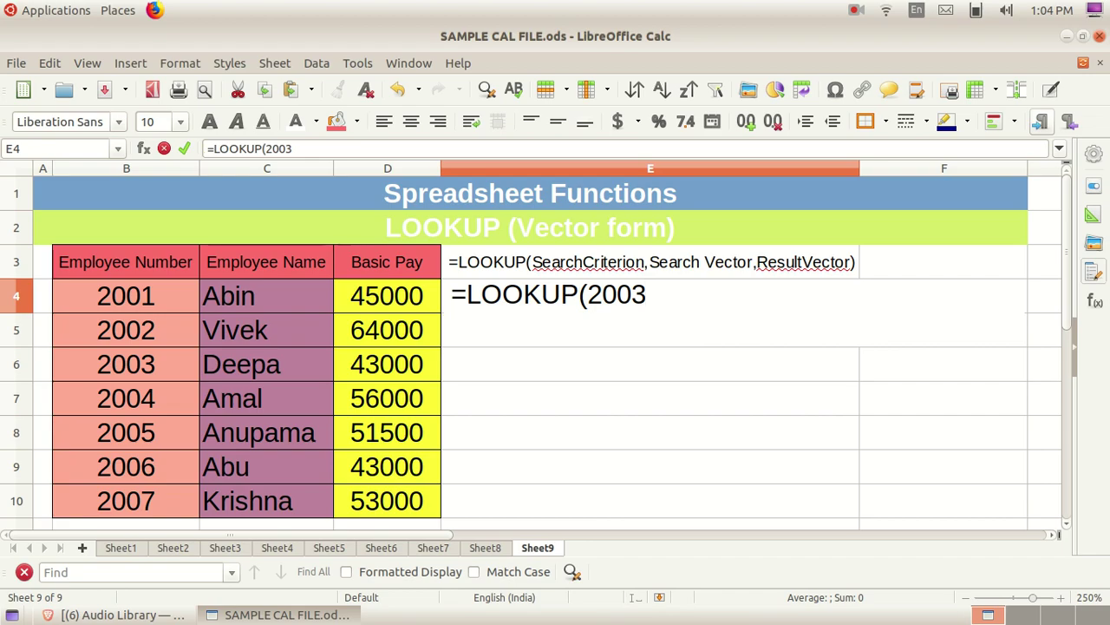
{"action": "type", "text": ","}
{"action": "type", "text": "B"}
{"action": "type", "text": "4"}
{"action": "type", "text": ":"}
{"action": "type", "text": "B"}
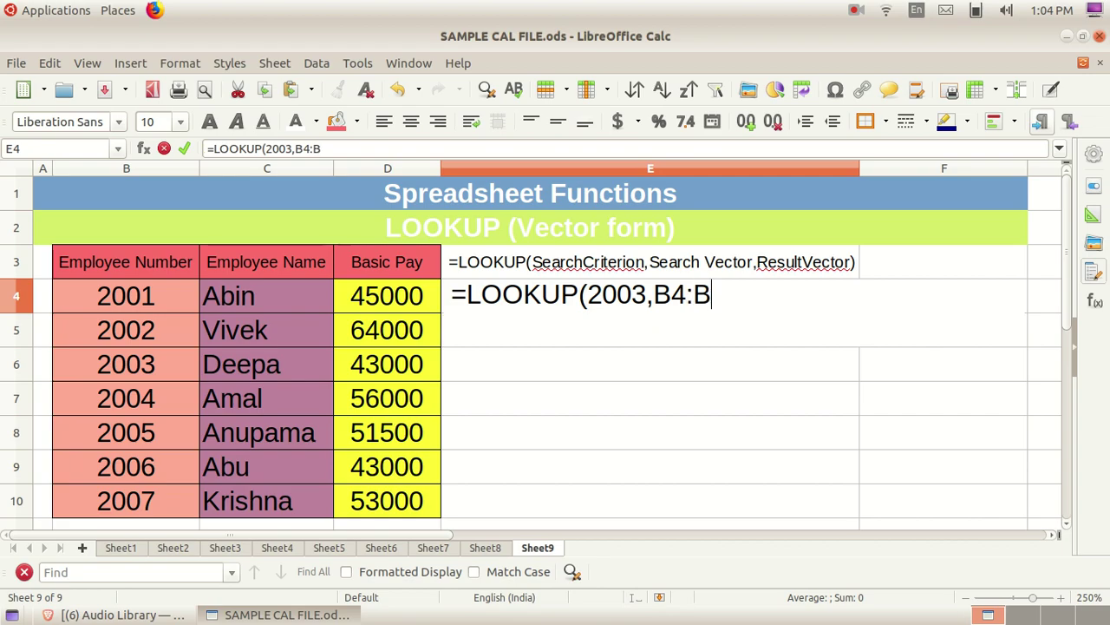
{"action": "type", "text": "10"}
{"action": "type", "text": ","}
{"action": "type", "text": "C"}
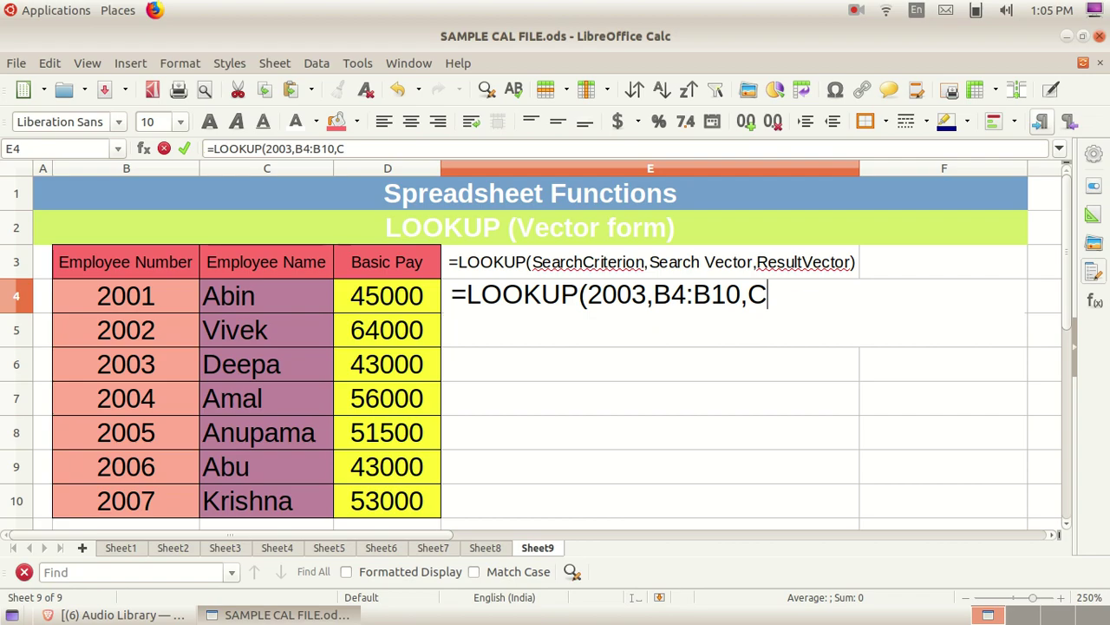
{"action": "type", "text": "4"}
{"action": "type", "text": ":C"}
{"action": "type", "text": "10)"}
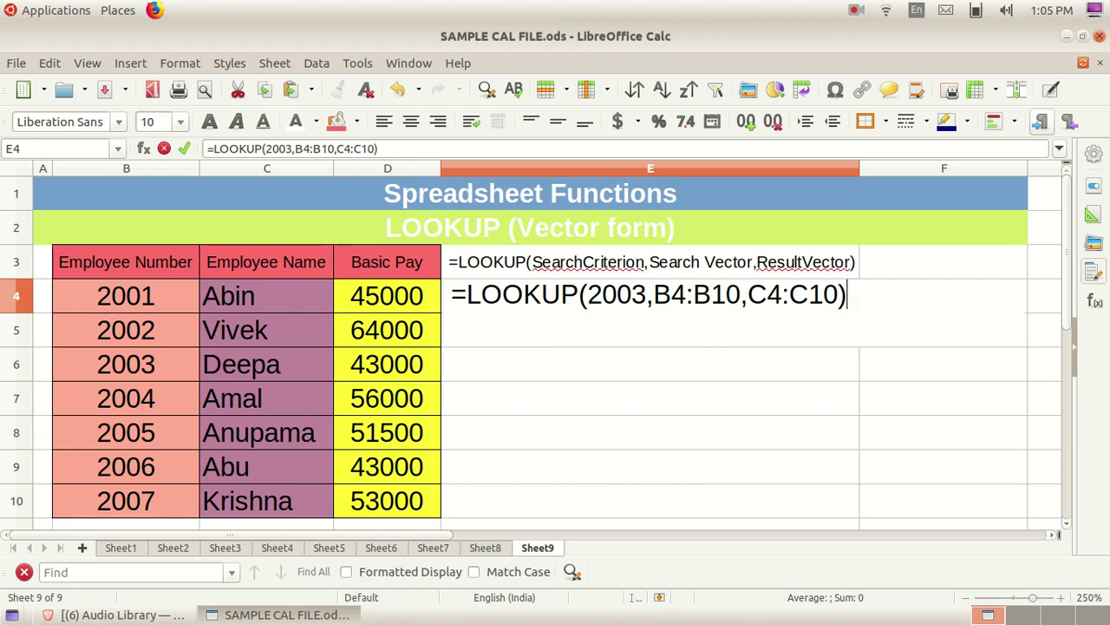
{"action": "key", "text": "Return"}
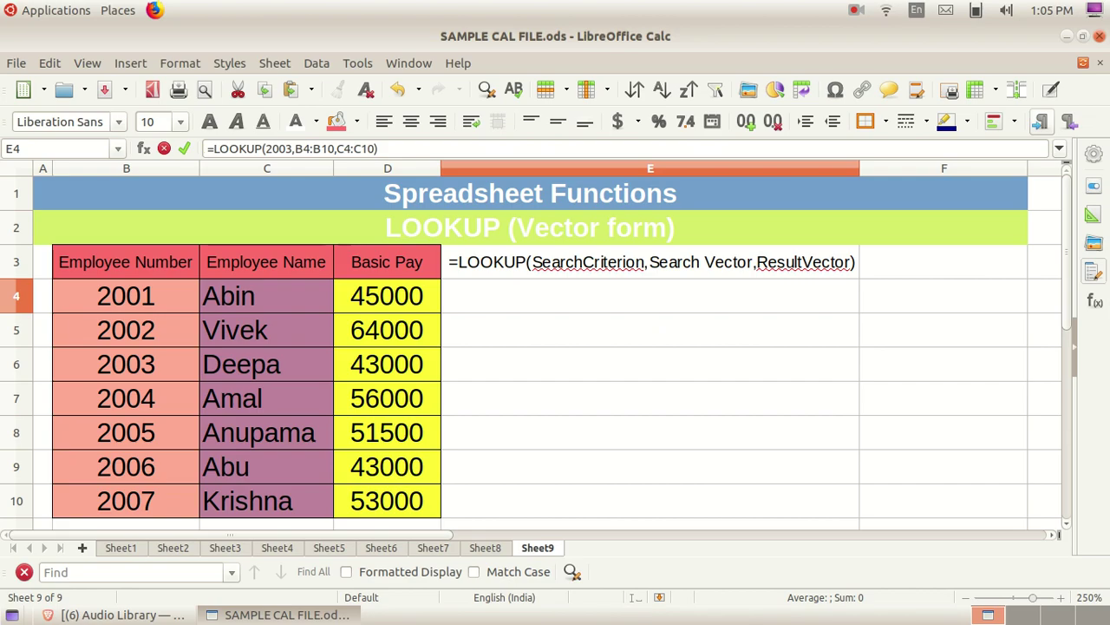
{"action": "key", "text": "Return"}
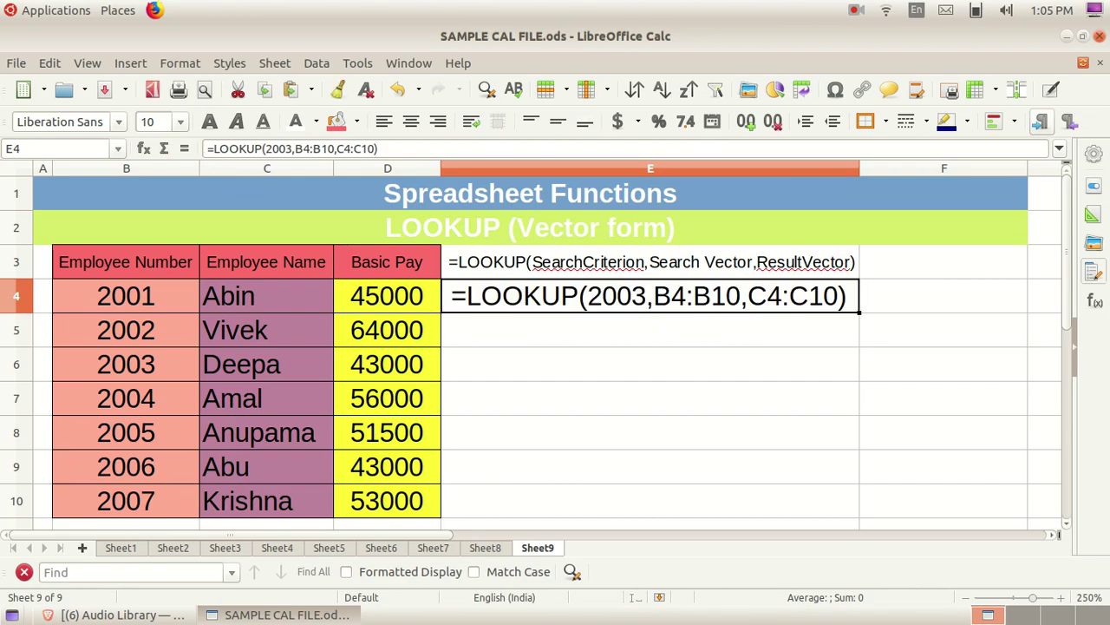
Copy E4's formula into F4 so it returns Deepa, then select B6:C6 to verify.
{"action": "triple_click", "coordinate": [378, 149]}
{"action": "key", "text": "ctrl+c"}
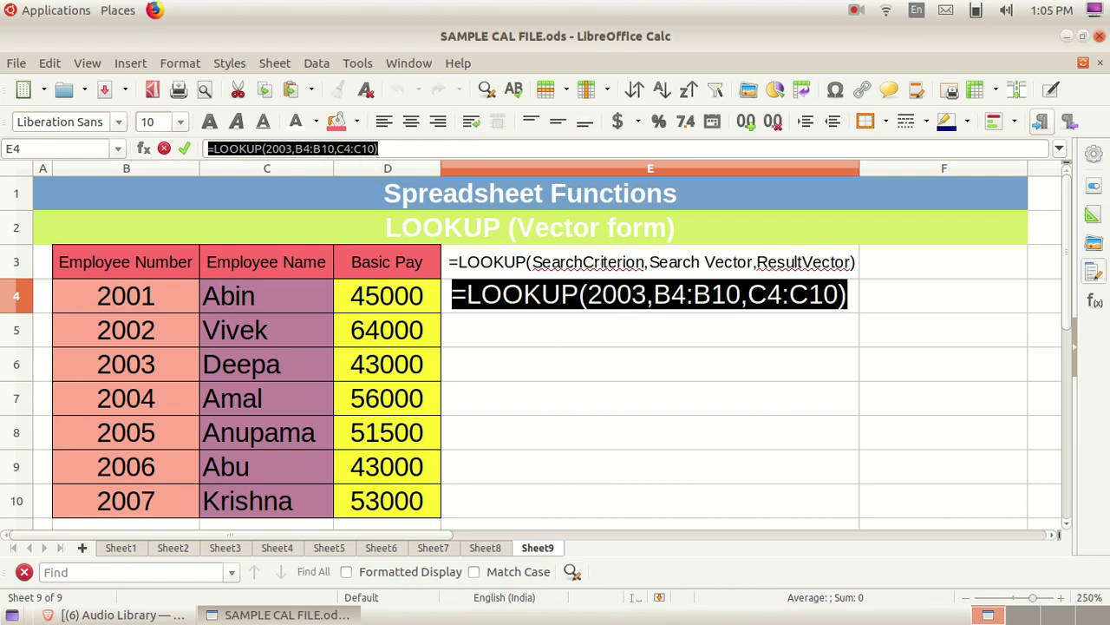
{"action": "key", "text": "Tab"}
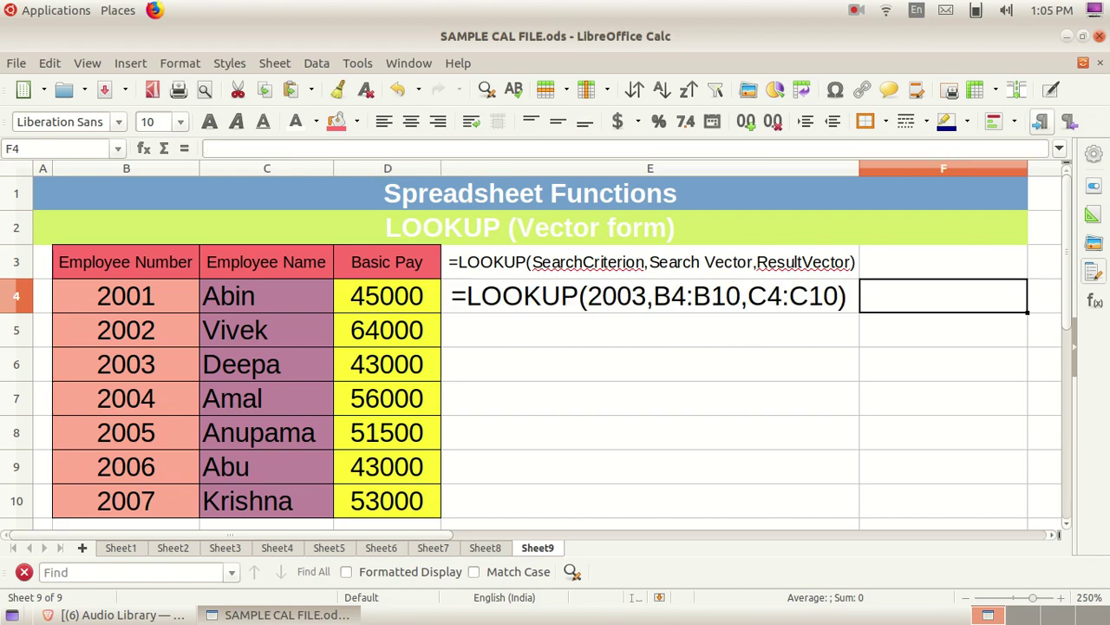
{"action": "key", "text": "ctrl+v"}
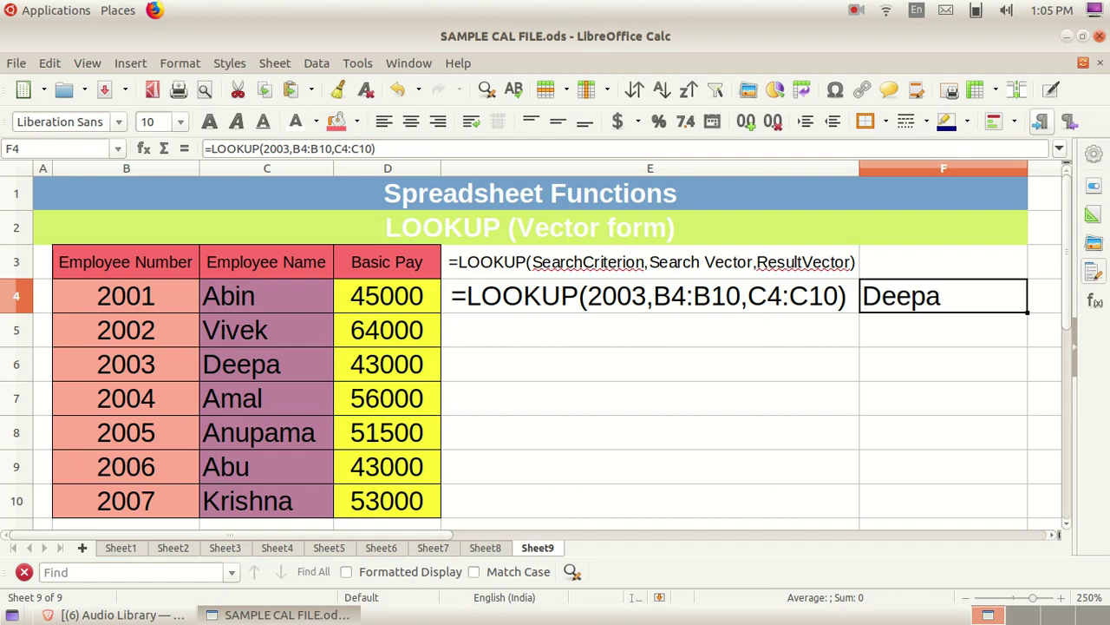
{"action": "left_click_drag", "start_coordinate": [126, 364], "coordinate": [261, 364]}
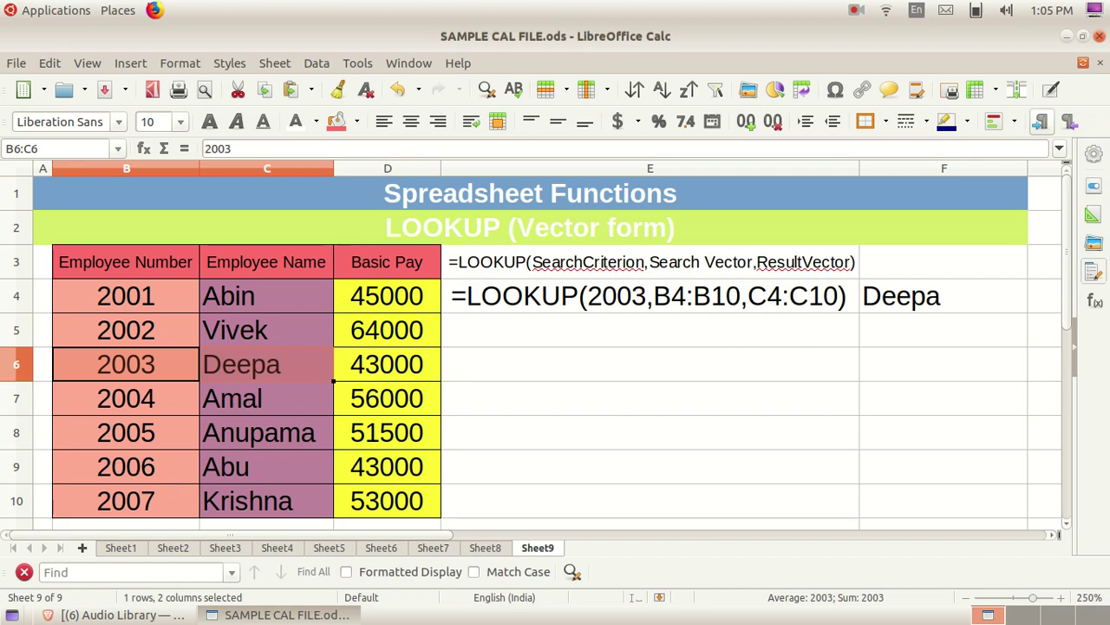
Enter =LOOKUP(2003,B4:B10,D4:D10) in E6, switching the result range to Basic Pay.
{"action": "left_click", "coordinate": [650, 363]}
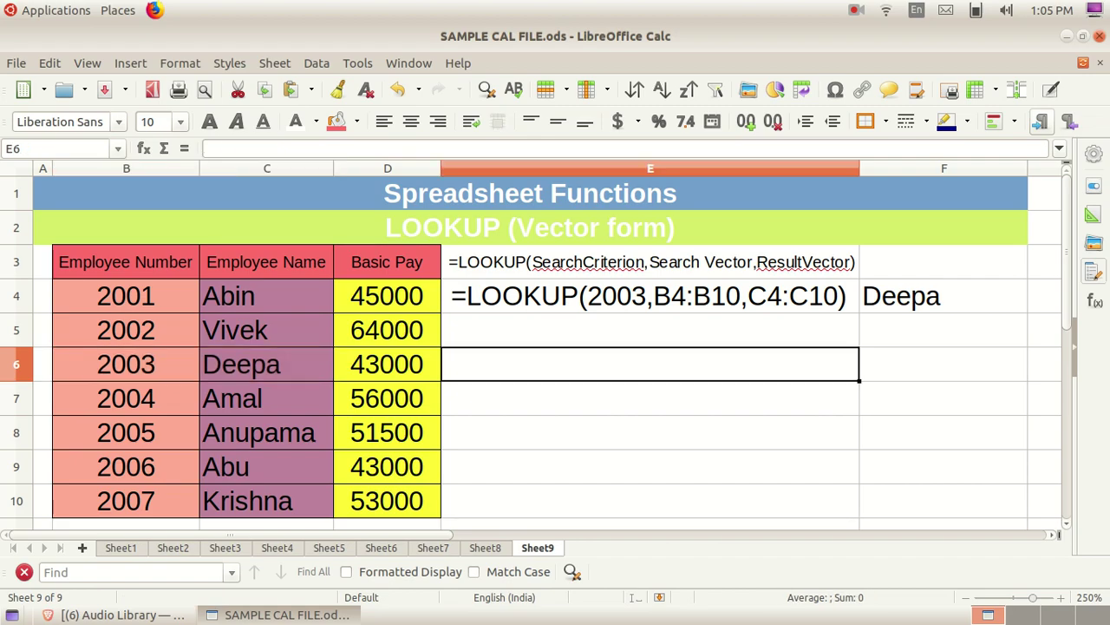
{"action": "type", "text": "=LOOKUP(2003,B4:B10,C4:C10"}
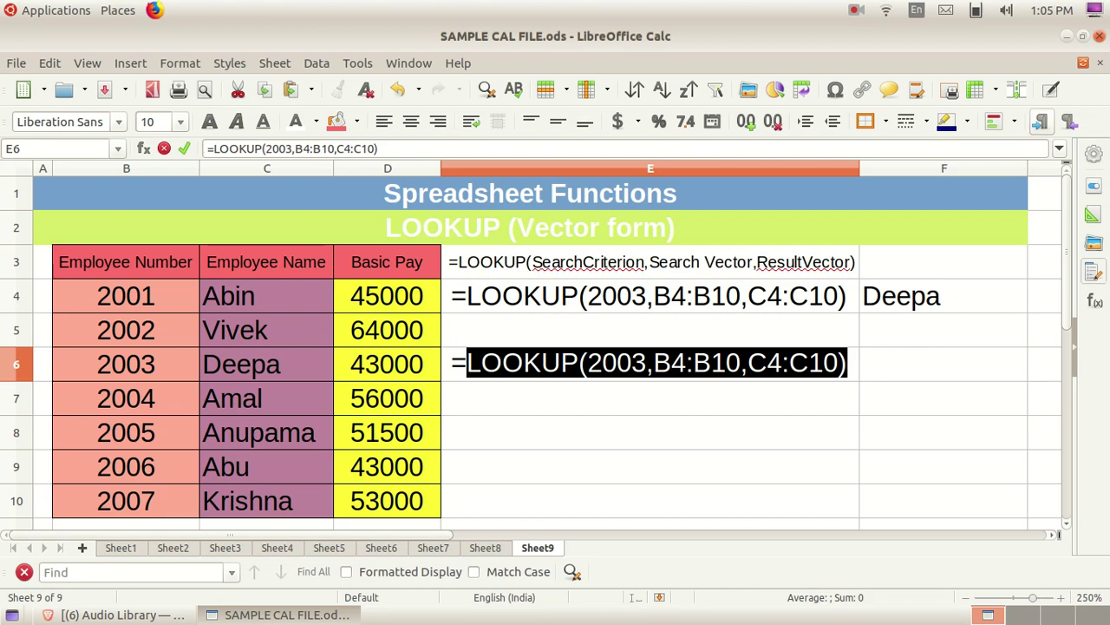
{"action": "left_click", "coordinate": [646, 362]}
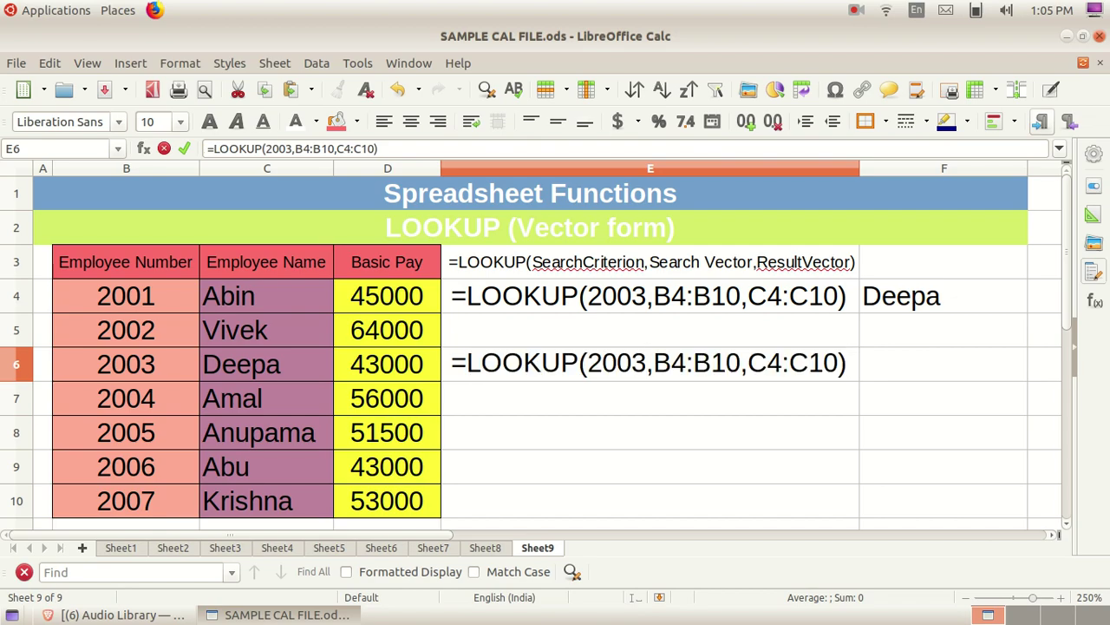
{"action": "key", "text": "Right"}
{"action": "key", "text": "Right"}
{"action": "key", "text": "Right"}
{"action": "key", "text": "Right"}
{"action": "key", "text": "Right"}
{"action": "key", "text": "Right"}
{"action": "key", "text": "Right"}
{"action": "key", "text": "Right"}
{"action": "key", "text": "Right"}
{"action": "key", "text": "Right"}
{"action": "key", "text": "Right"}
{"action": "key", "text": "Right"}
{"action": "key", "text": "Right"}
{"action": "key", "text": "Right"}
{"action": "key", "text": "BackSpace"}
{"action": "key", "text": "BackSpace"}
{"action": "key", "text": "BackSpace"}
{"action": "key", "text": "BackSpace"}
{"action": "key", "text": "BackSpace"}
{"action": "key", "text": "BackSpace"}
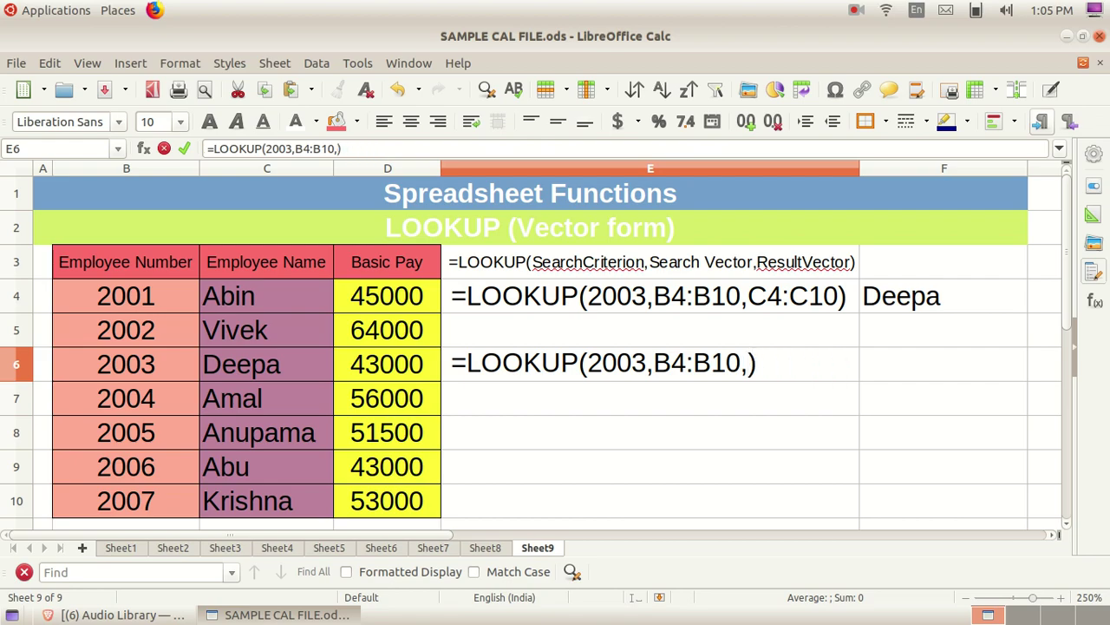
{"action": "type", "text": "D"}
{"action": "type", "text": "4"}
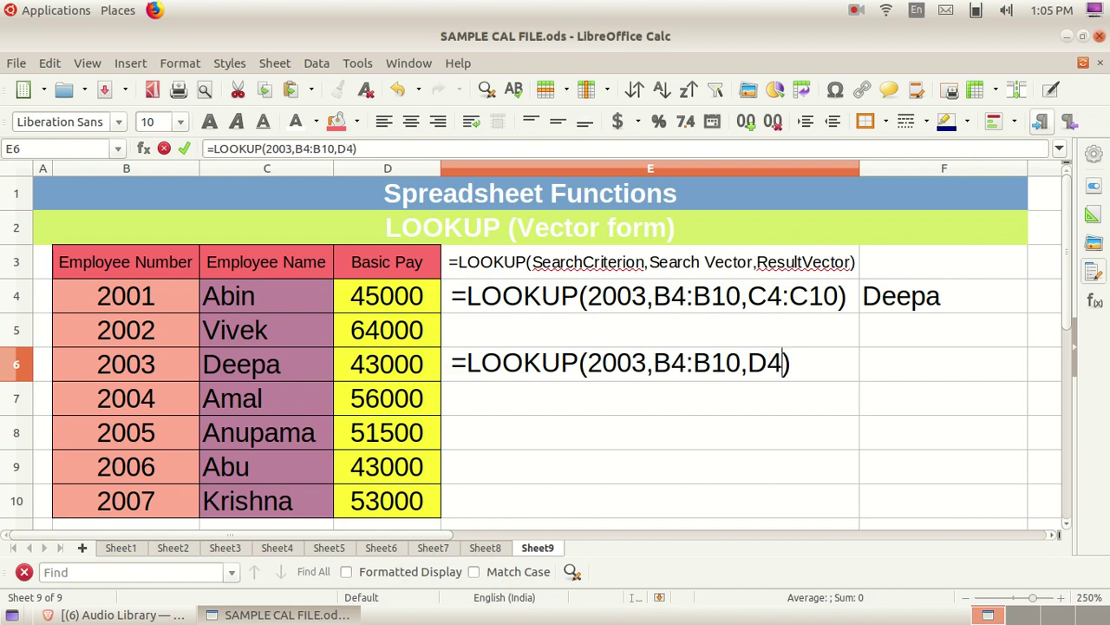
{"action": "type", "text": ":D"}
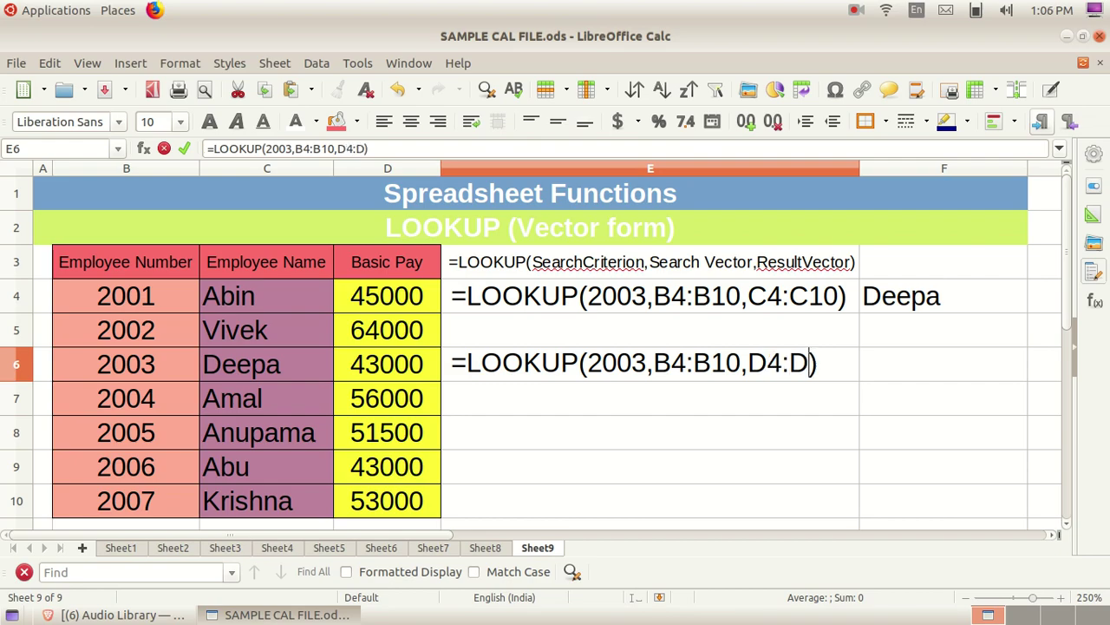
{"action": "type", "text": "10"}
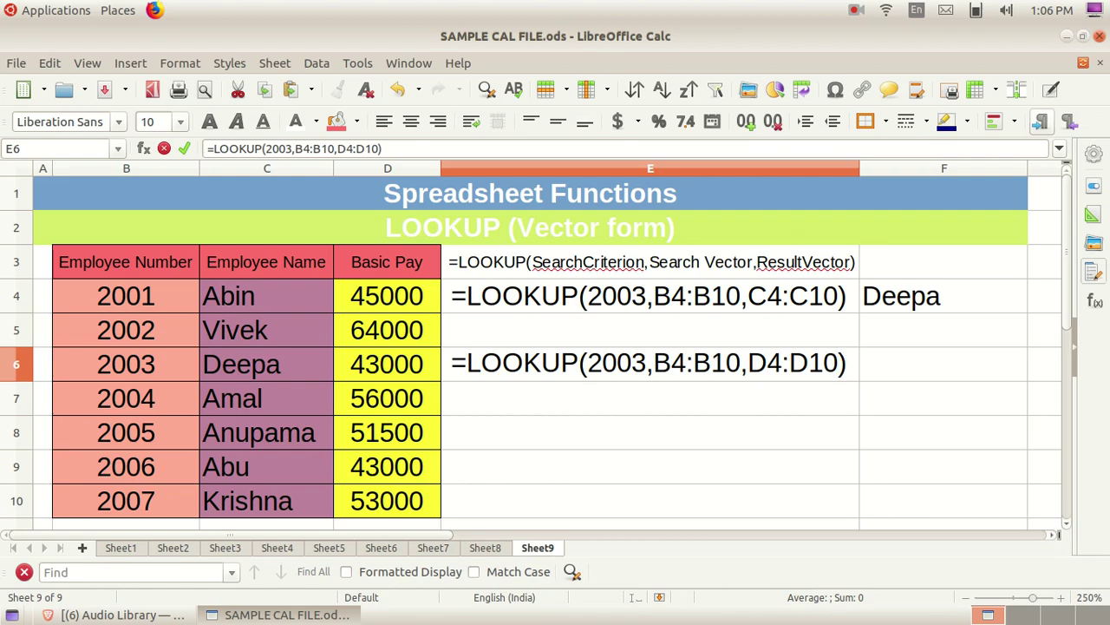
{"action": "key", "text": "Return"}
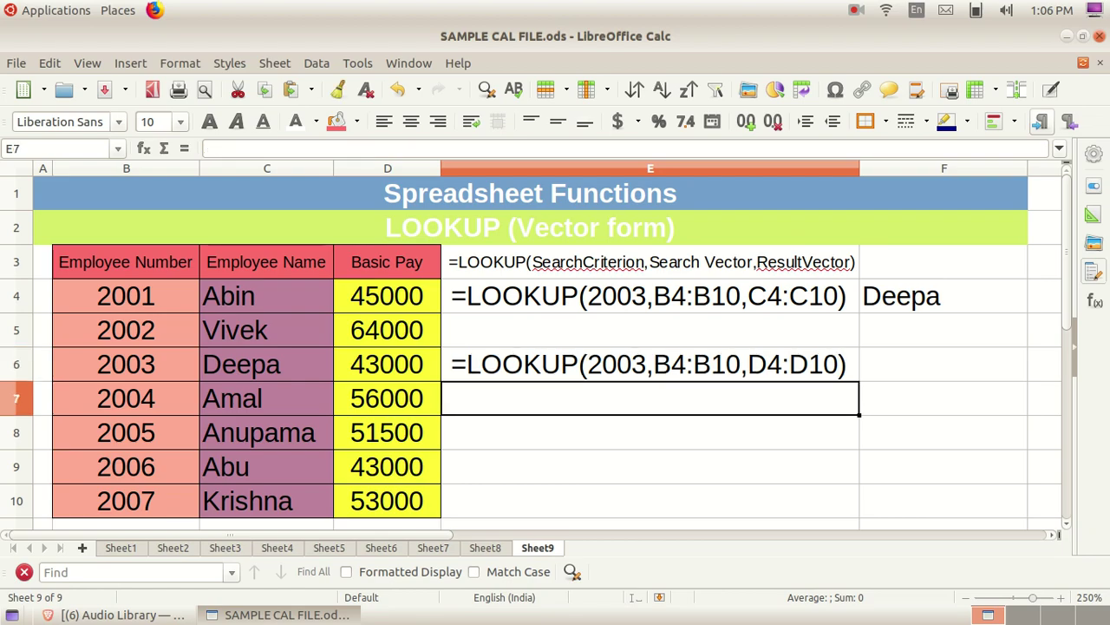
Paste the Basic Pay formula into F6 and confirm it so F6 shows 43000.
{"action": "left_click", "coordinate": [650, 364]}
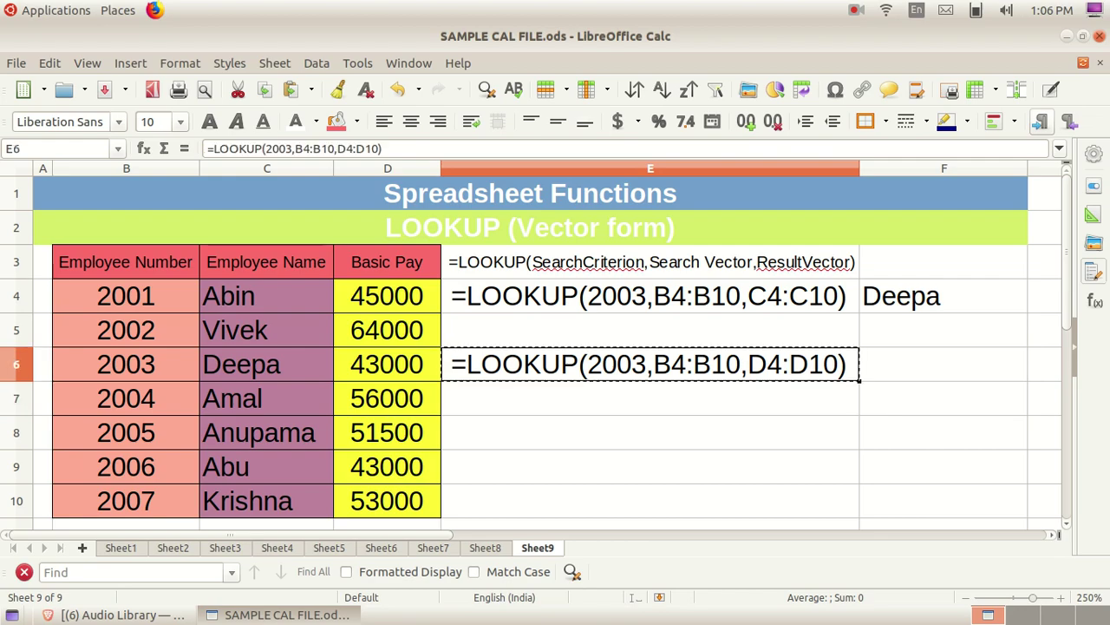
{"action": "left_click", "coordinate": [944, 365]}
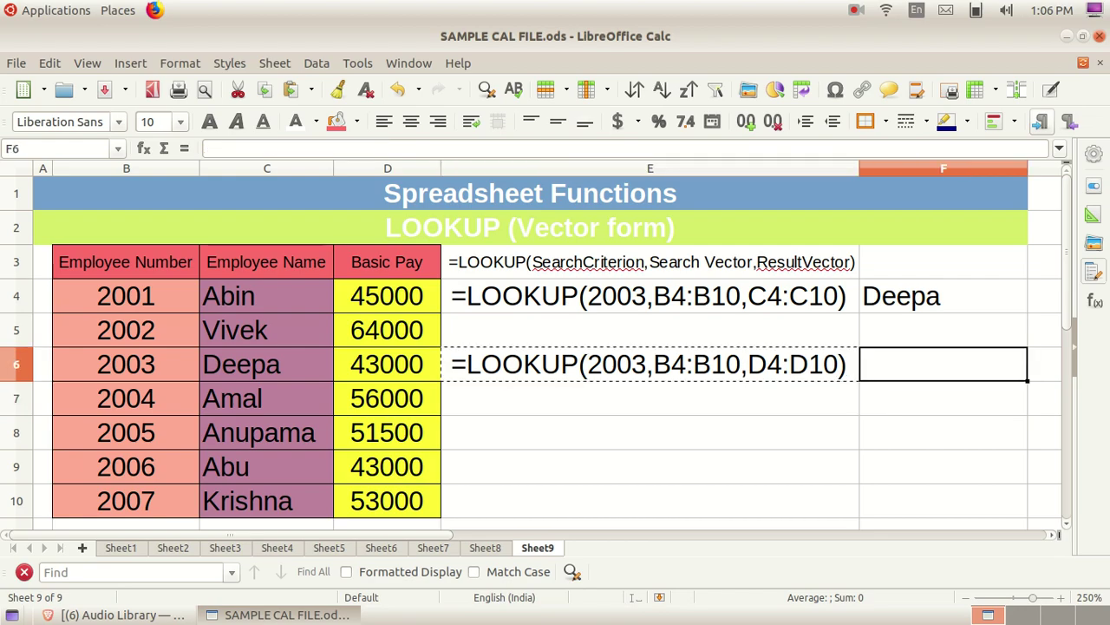
{"action": "type", "text": "=LOOKUP(2003,B4:B10,D4:D10)"}
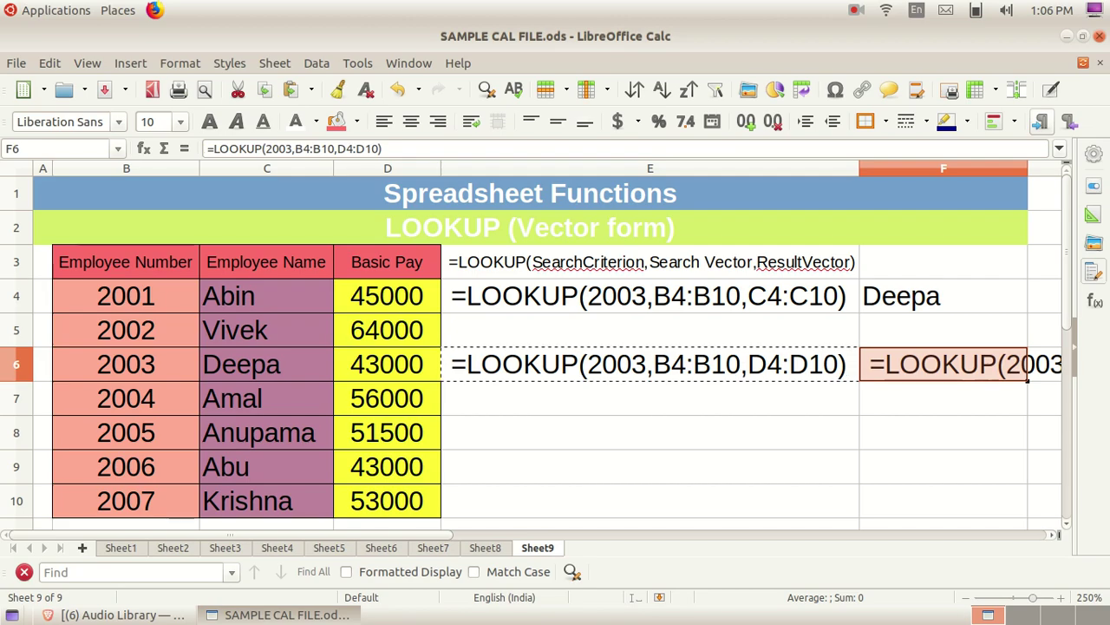
{"action": "key", "text": "F2"}
{"action": "left_click", "coordinate": [206, 148]}
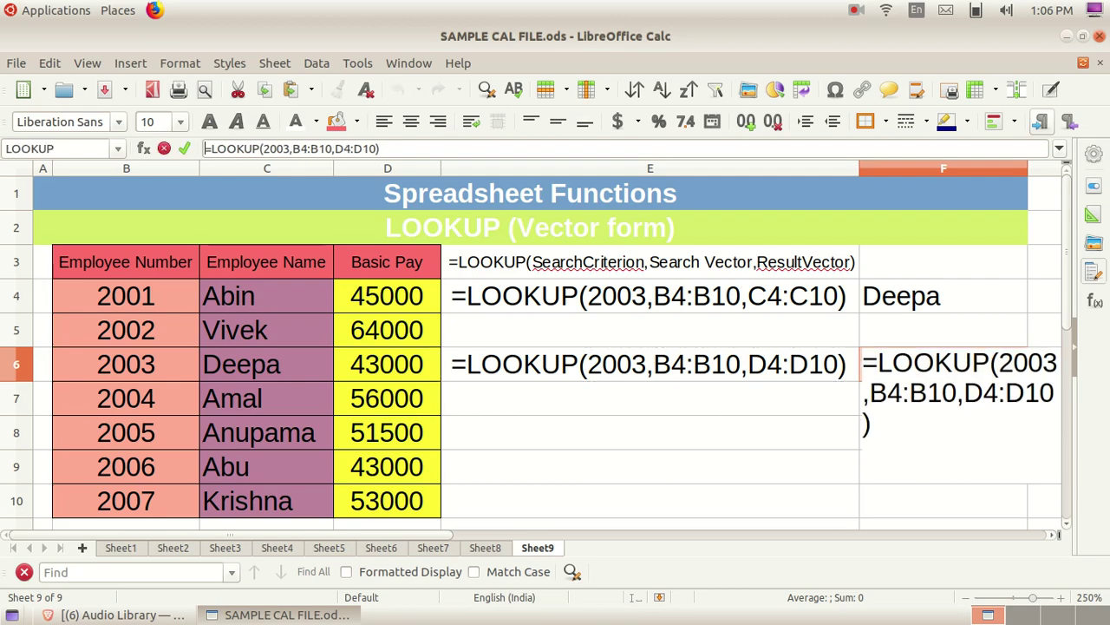
{"action": "left_click", "coordinate": [184, 148]}
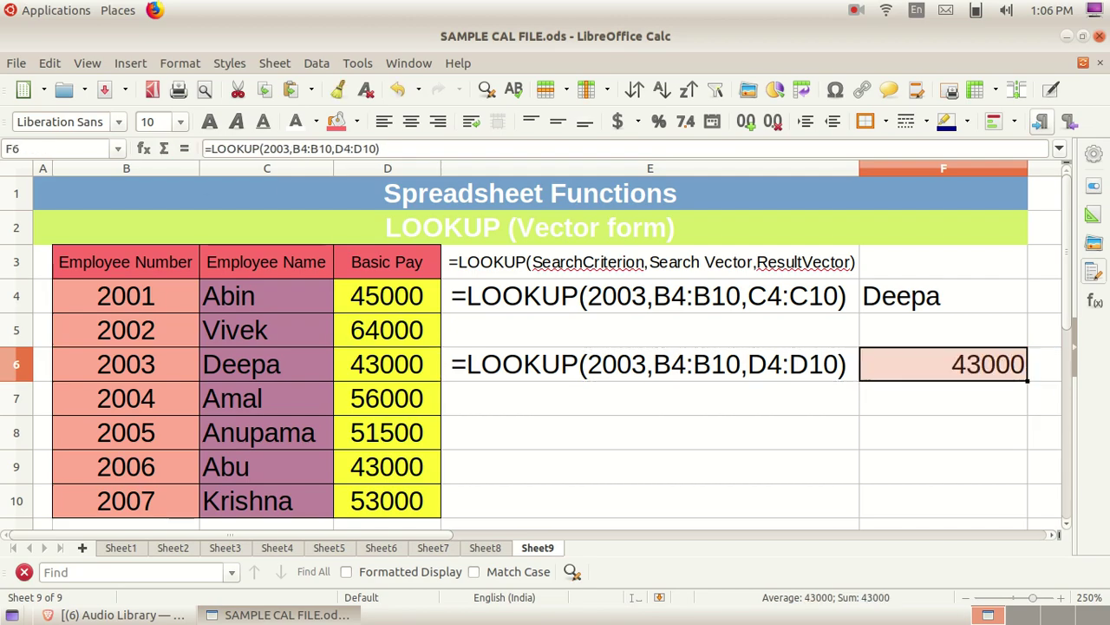
{"action": "left_click", "coordinate": [126, 364]}
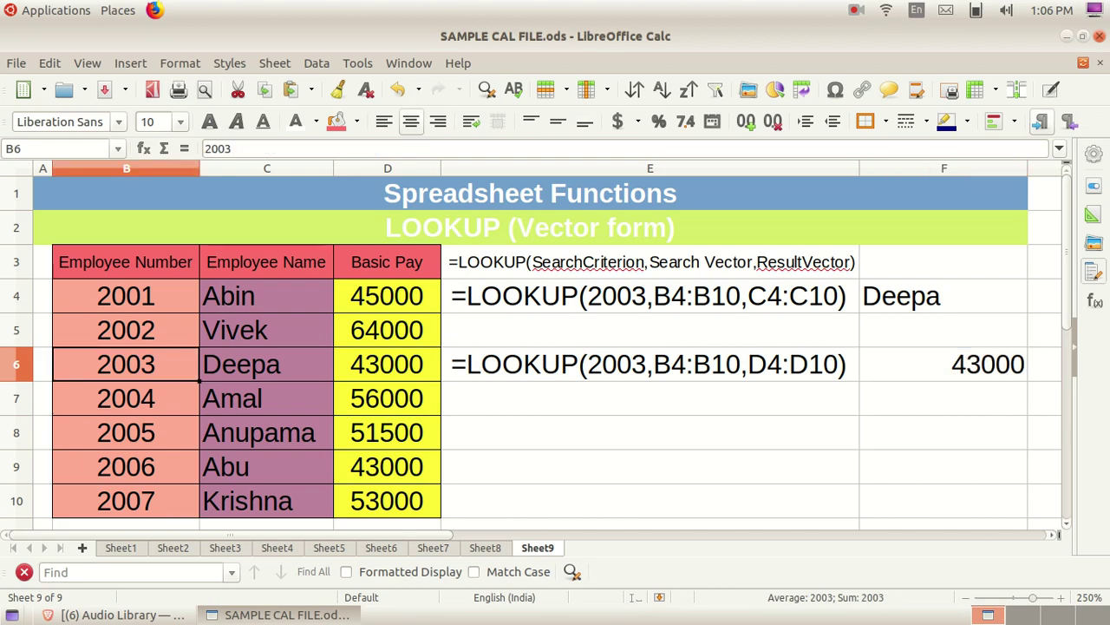
{"action": "left_click", "coordinate": [387, 365]}
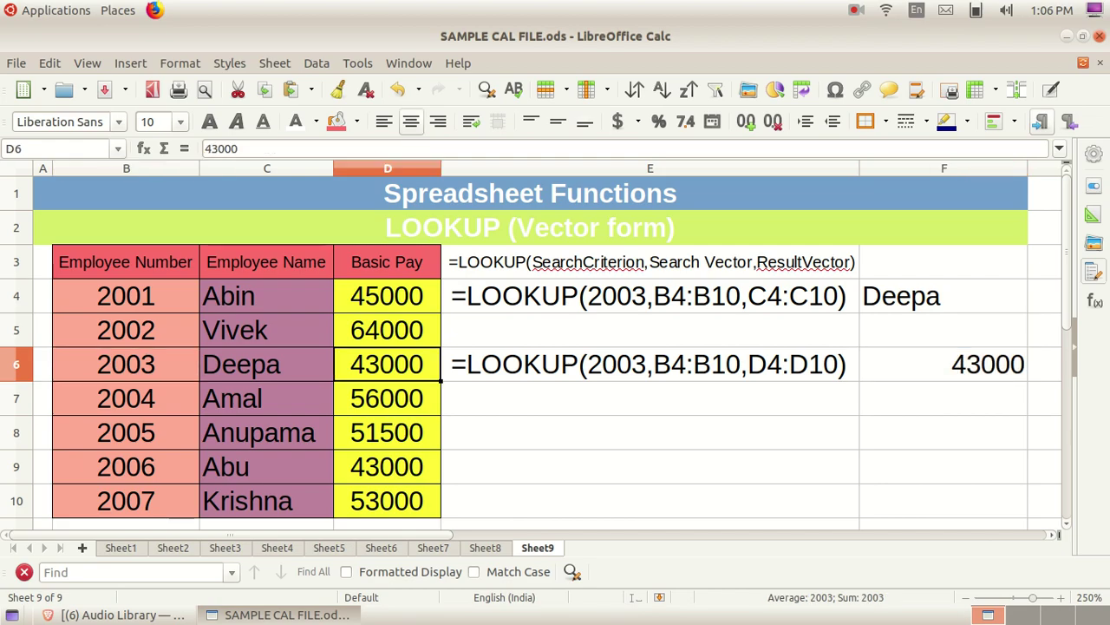
{"action": "left_click", "coordinate": [126, 365]}
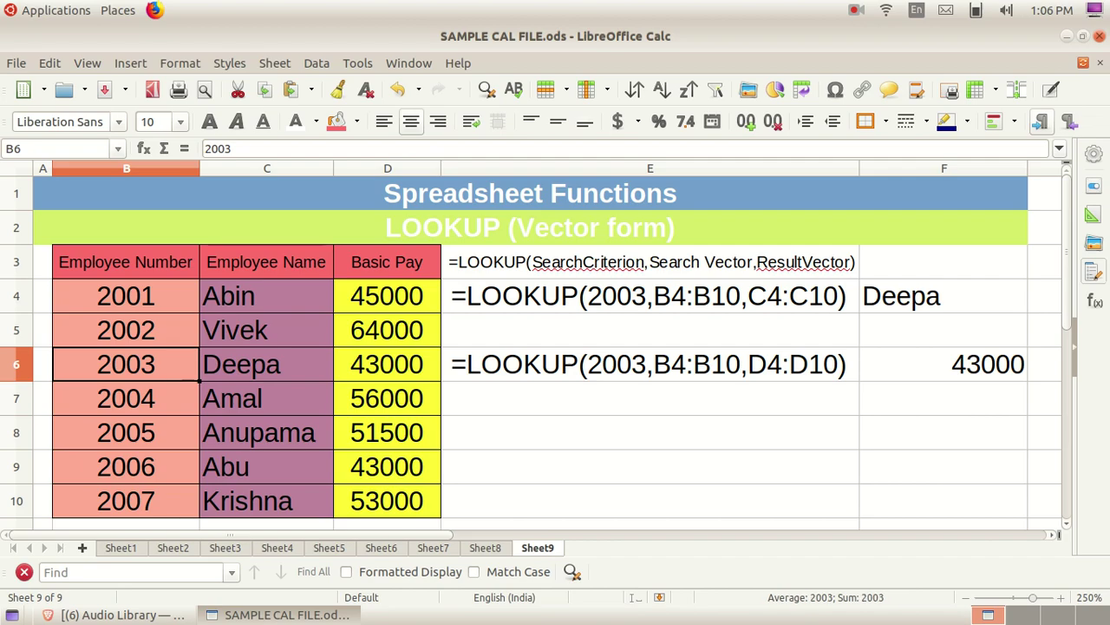
{"action": "left_click", "coordinate": [387, 365], "text": "ctrl"}
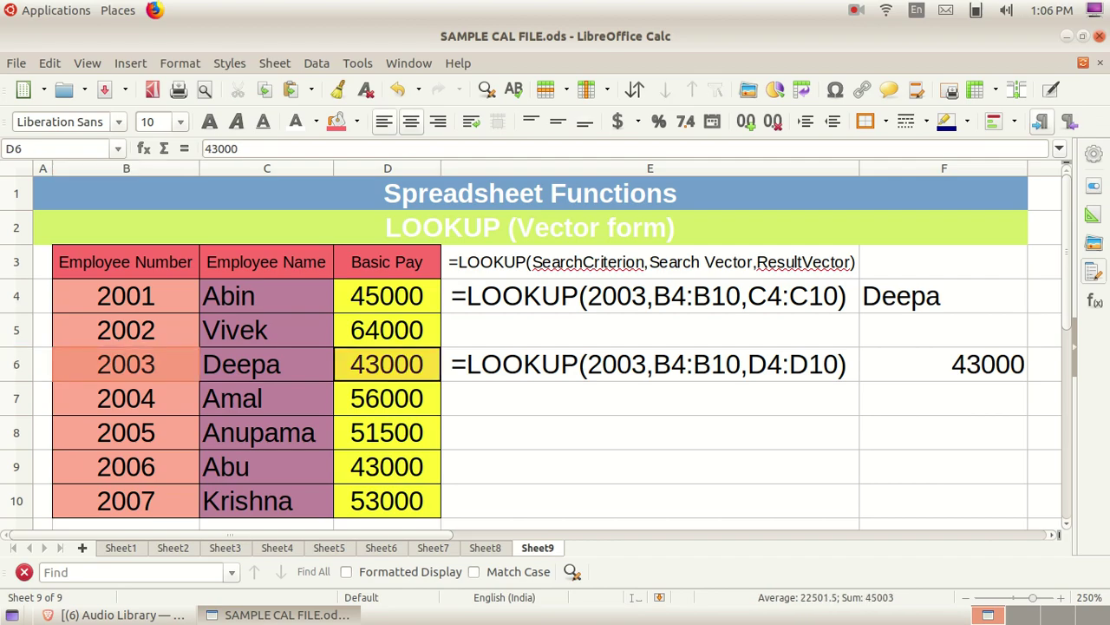
{"action": "left_click", "coordinate": [357, 121]}
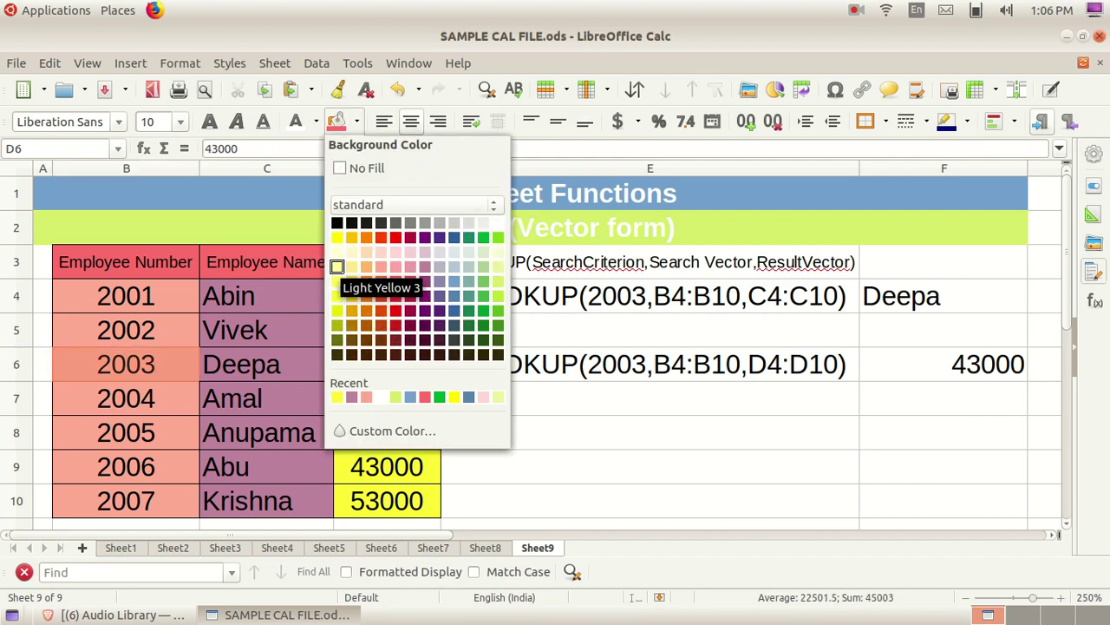
{"action": "left_click", "coordinate": [337, 237]}
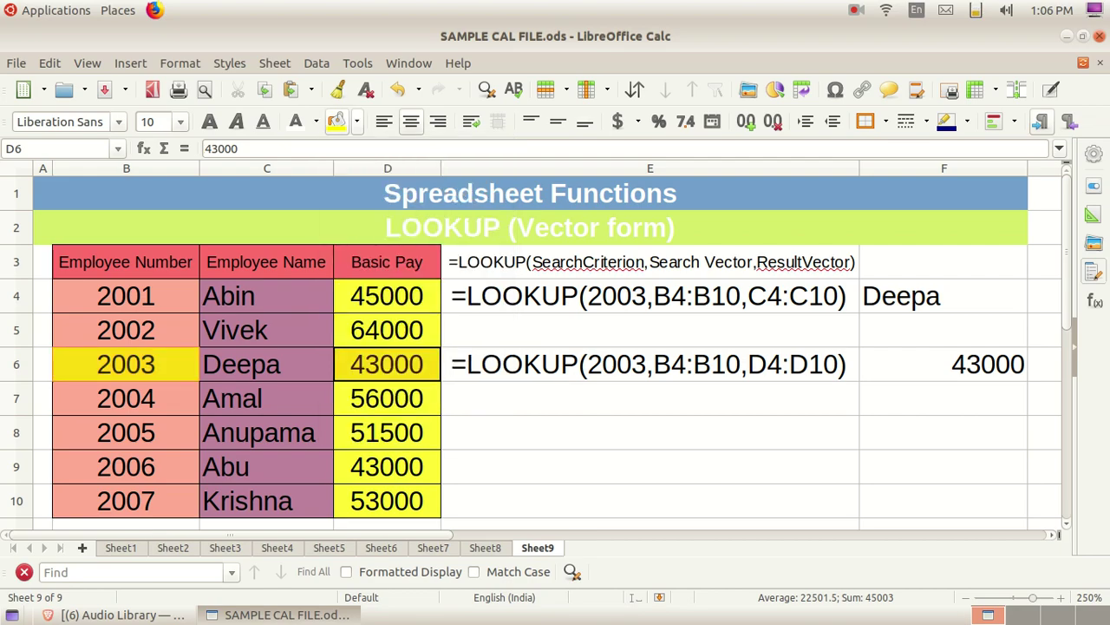
{"action": "left_click", "coordinate": [357, 122]}
{"action": "left_click", "coordinate": [483, 237]}
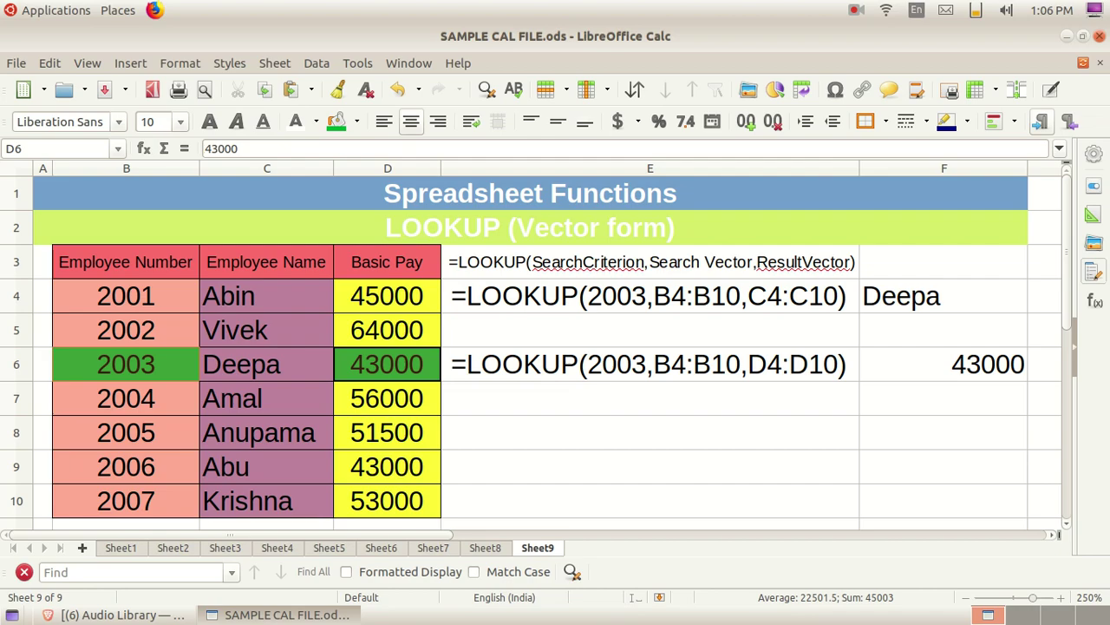
{"action": "key", "text": "ctrl+z"}
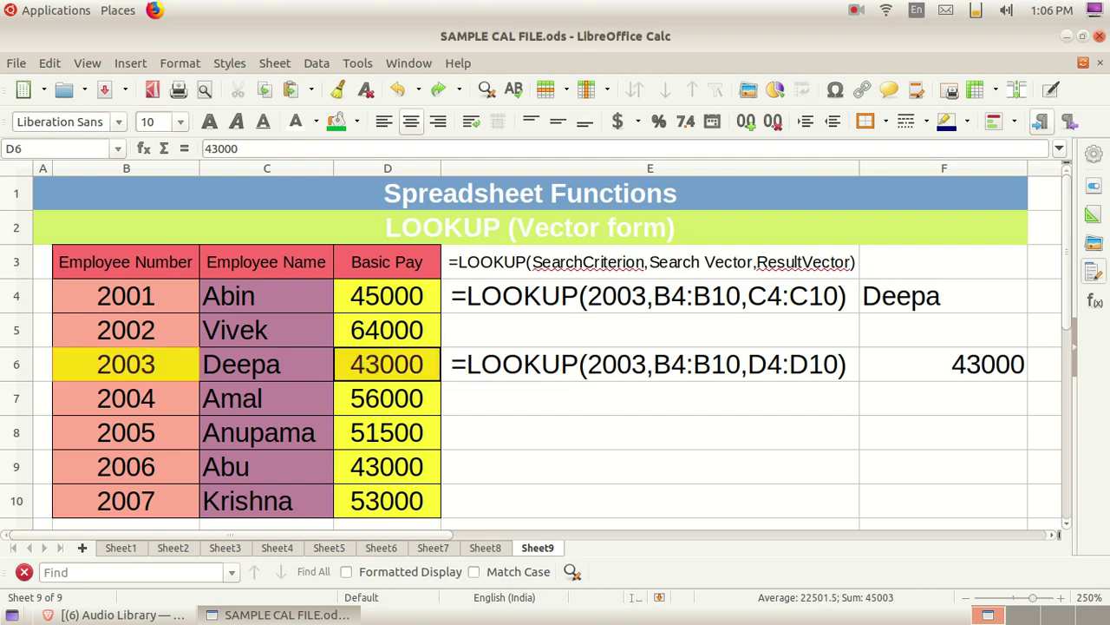
{"action": "left_click", "coordinate": [650, 296]}
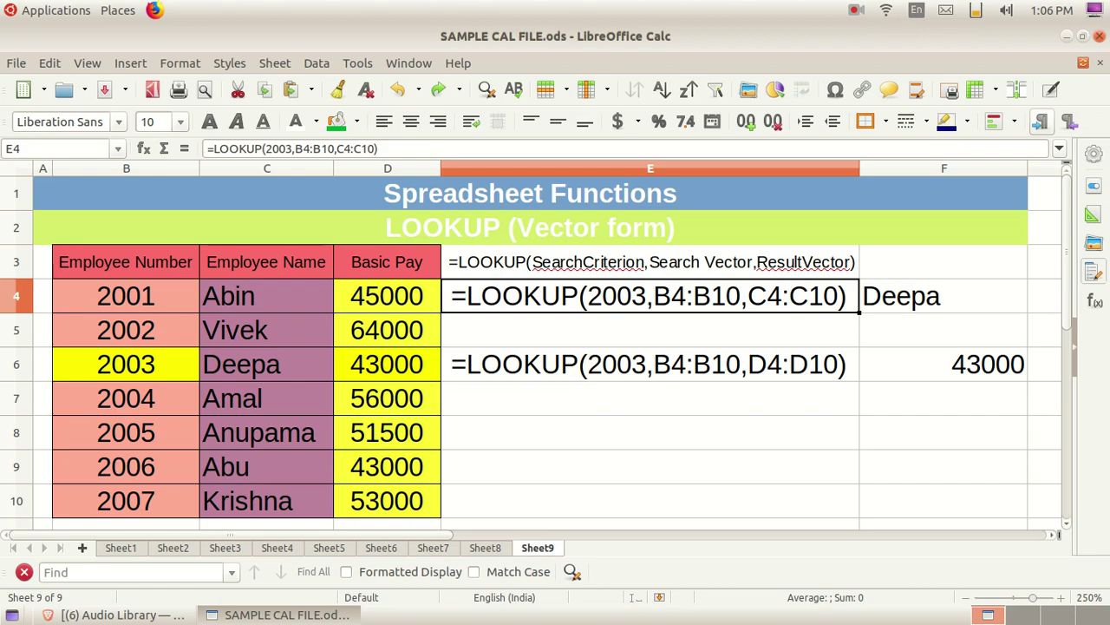
{"action": "left_click", "coordinate": [126, 364]}
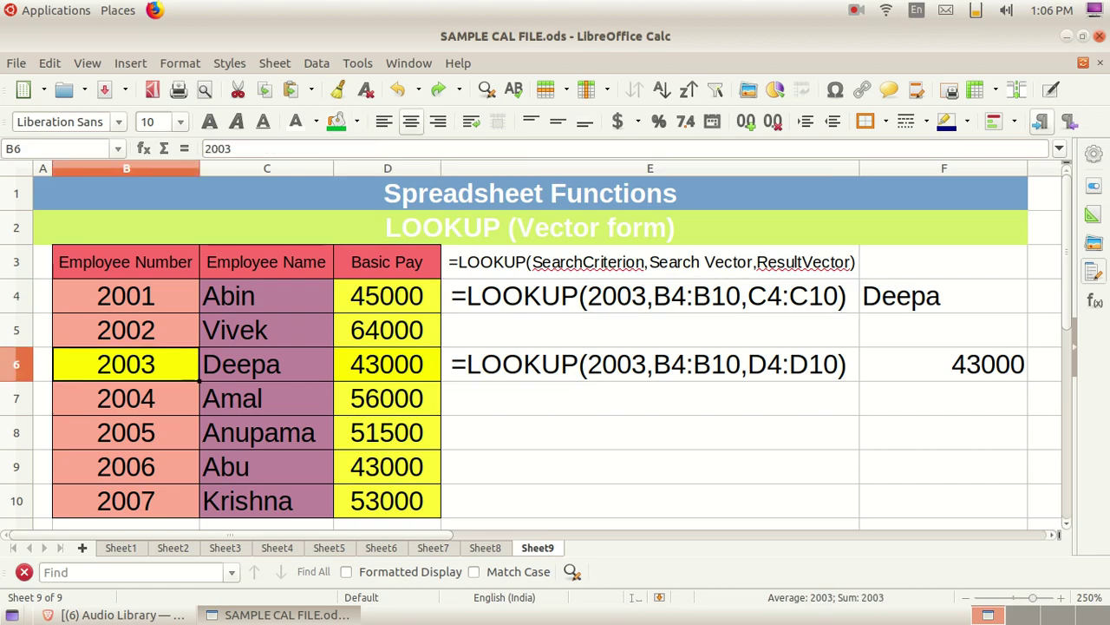
{"action": "left_click", "coordinate": [387, 364], "text": "ctrl"}
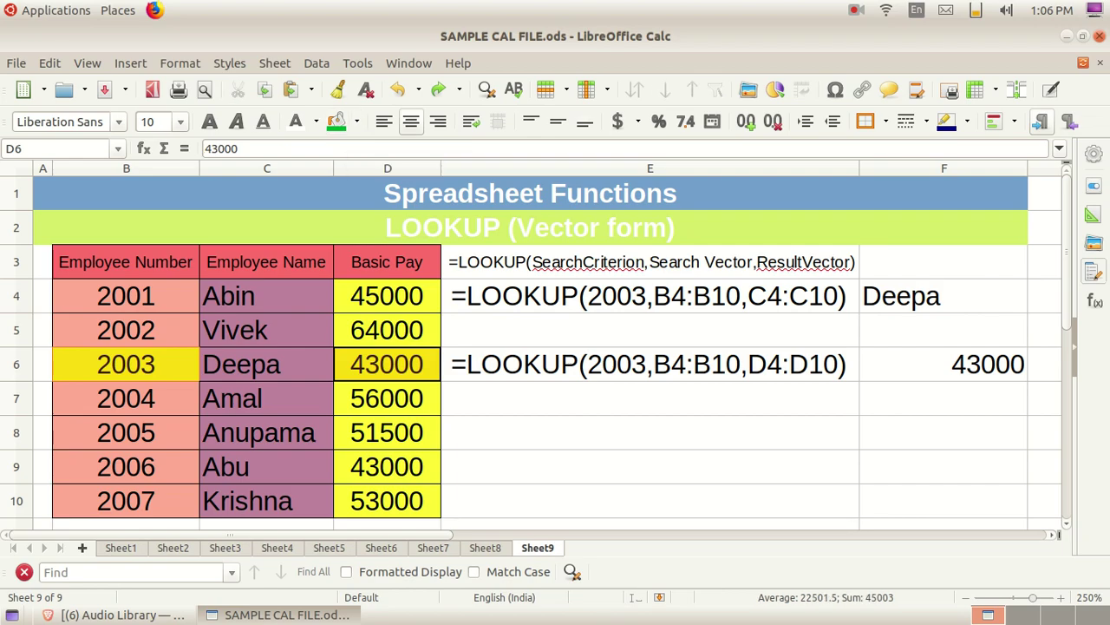
{"action": "left_click_drag", "start_coordinate": [126, 364], "coordinate": [387, 364]}
{"action": "left_click", "coordinate": [336, 121]}
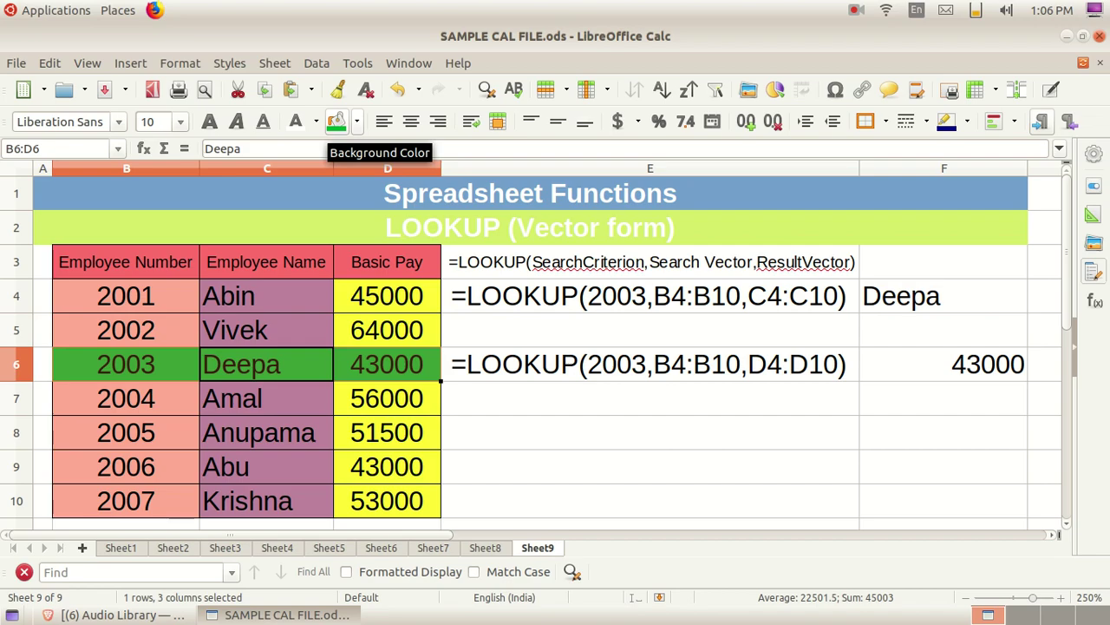
{"action": "key", "text": "ctrl+z"}
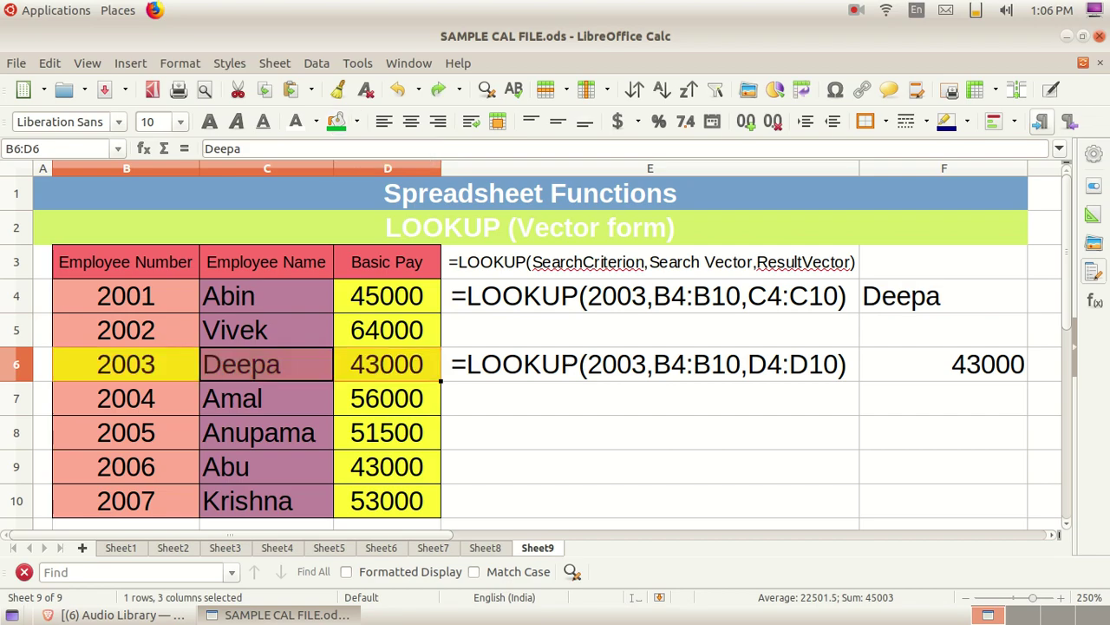
{"action": "left_click_drag", "start_coordinate": [126, 365], "coordinate": [266, 364]}
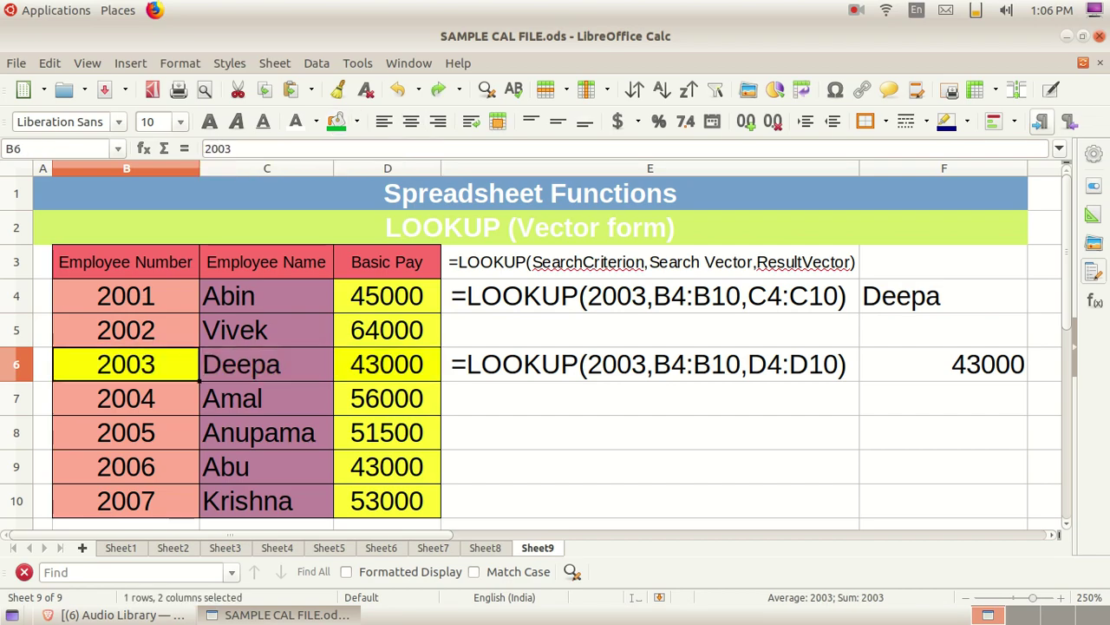
{"action": "left_click_drag", "start_coordinate": [126, 365], "coordinate": [266, 365]}
{"action": "left_click", "coordinate": [336, 122]}
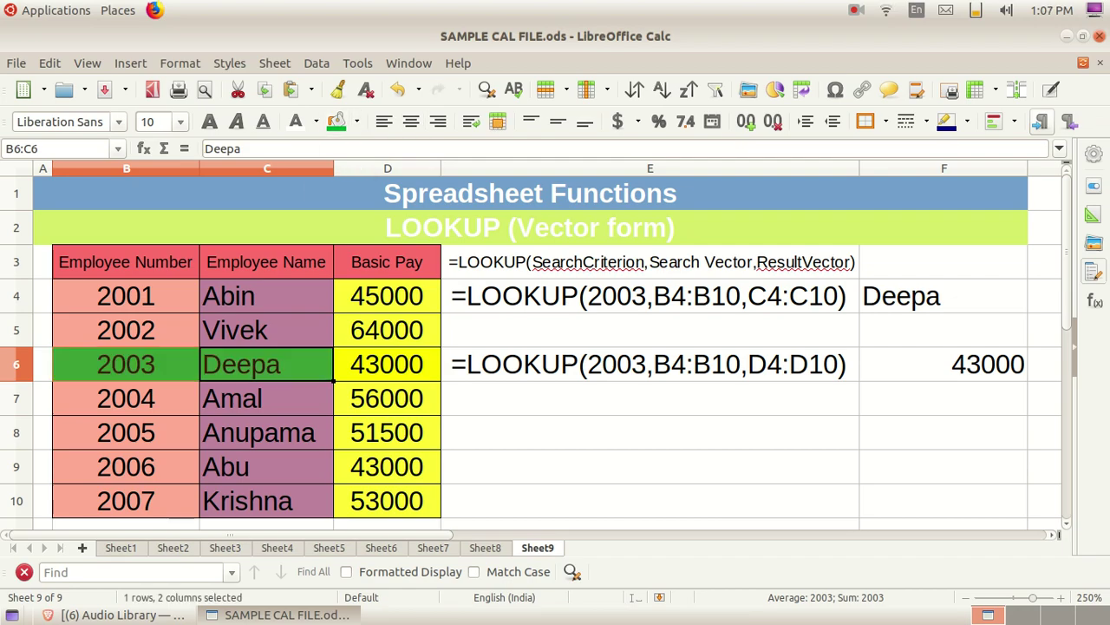
{"action": "key", "text": "ctrl+z"}
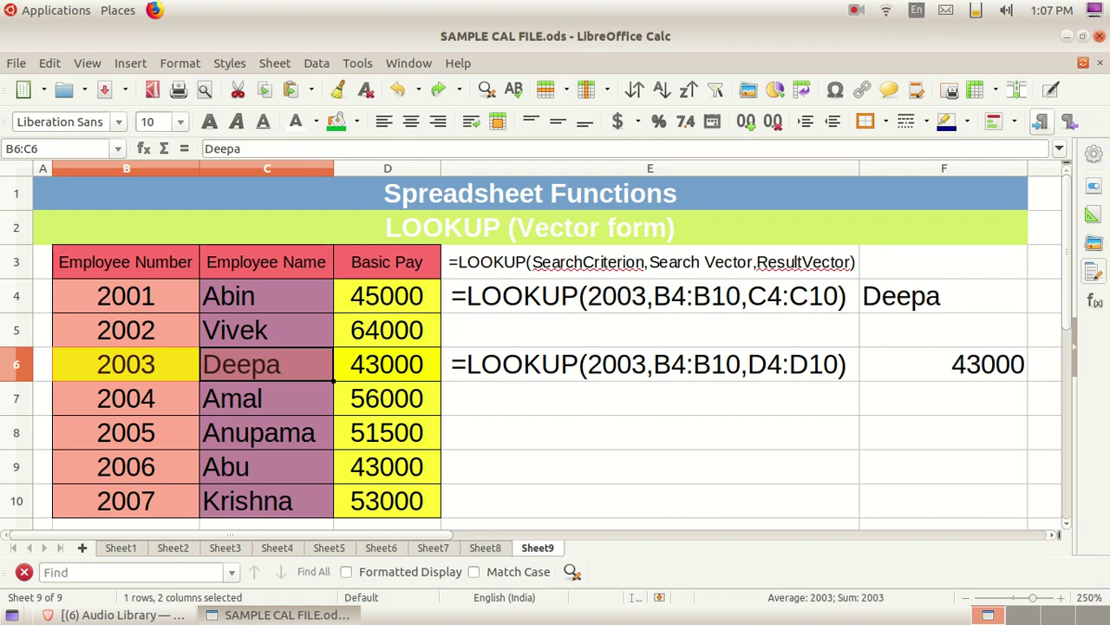
{"action": "left_click", "coordinate": [125, 330]}
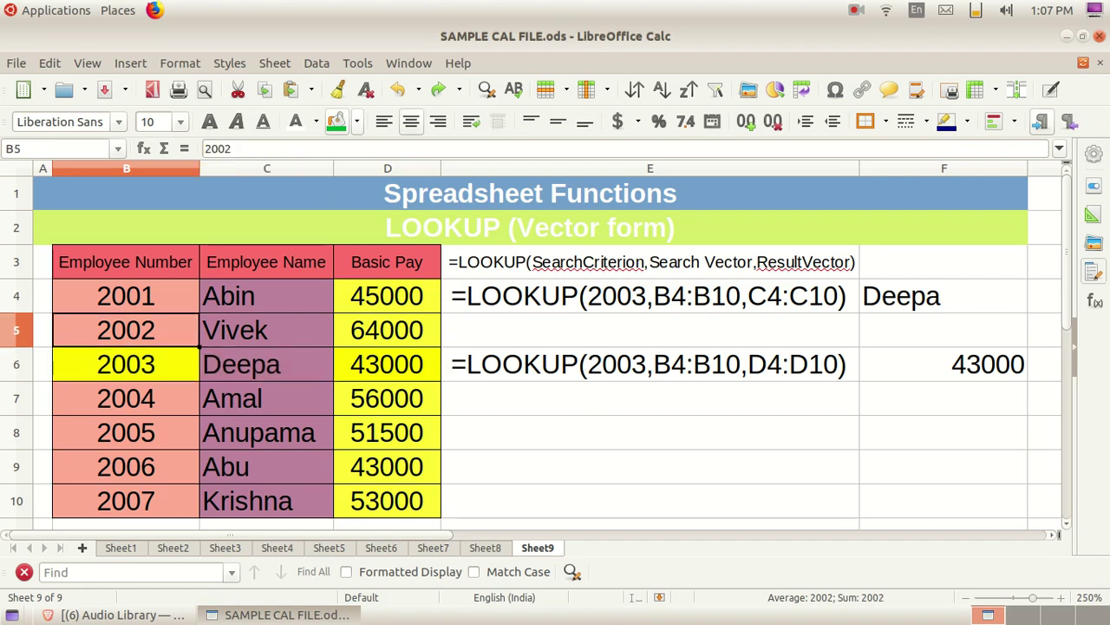
{"action": "left_click", "coordinate": [337, 89]}
{"action": "left_click", "coordinate": [125, 365]}
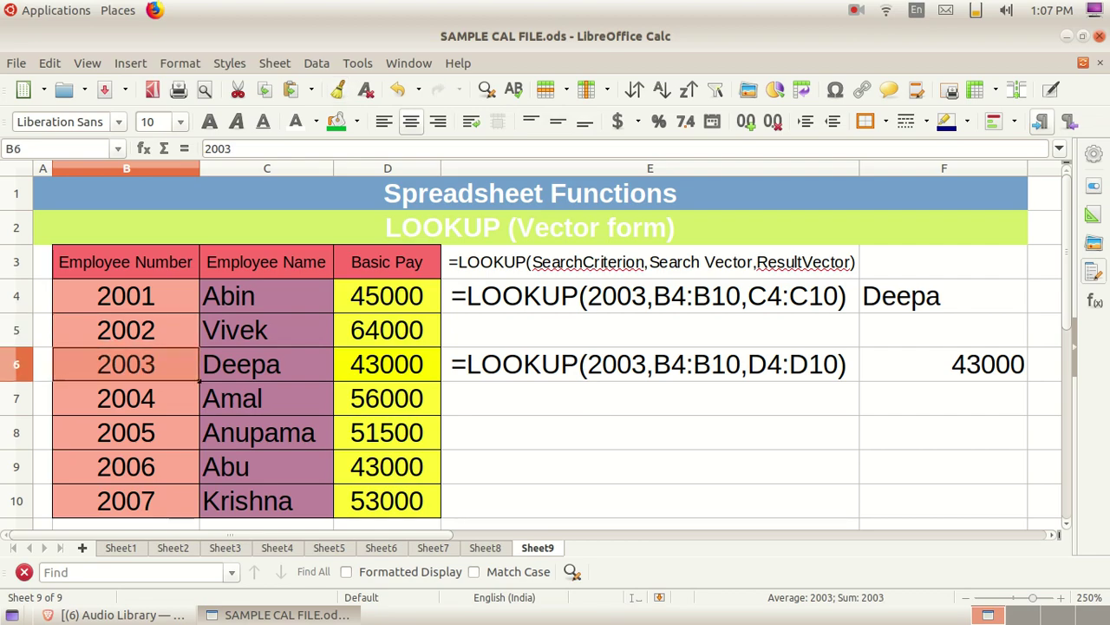
{"action": "left_click", "coordinate": [650, 467]}
{"action": "left_click", "coordinate": [650, 432]}
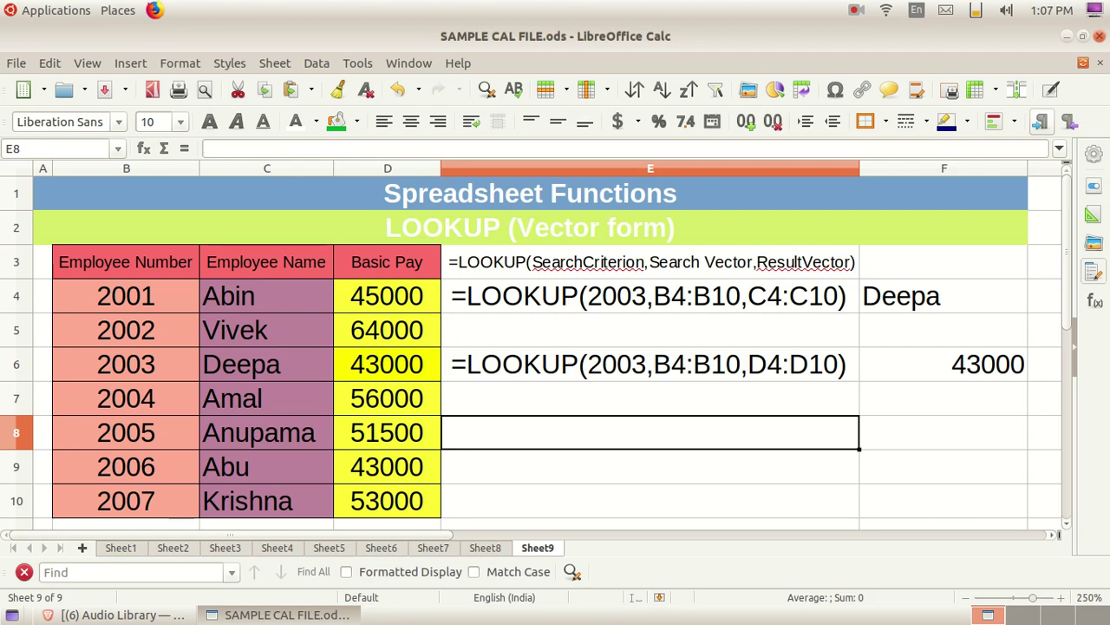
Save the spreadsheet and start a formula note in E8 from the AutoInput suggestion.
{"action": "key", "text": "ctrl+s"}
{"action": "type", "text": "=LOOKUP(2003,B4:B10,C4:C10"}
{"action": "key", "text": "Return"}
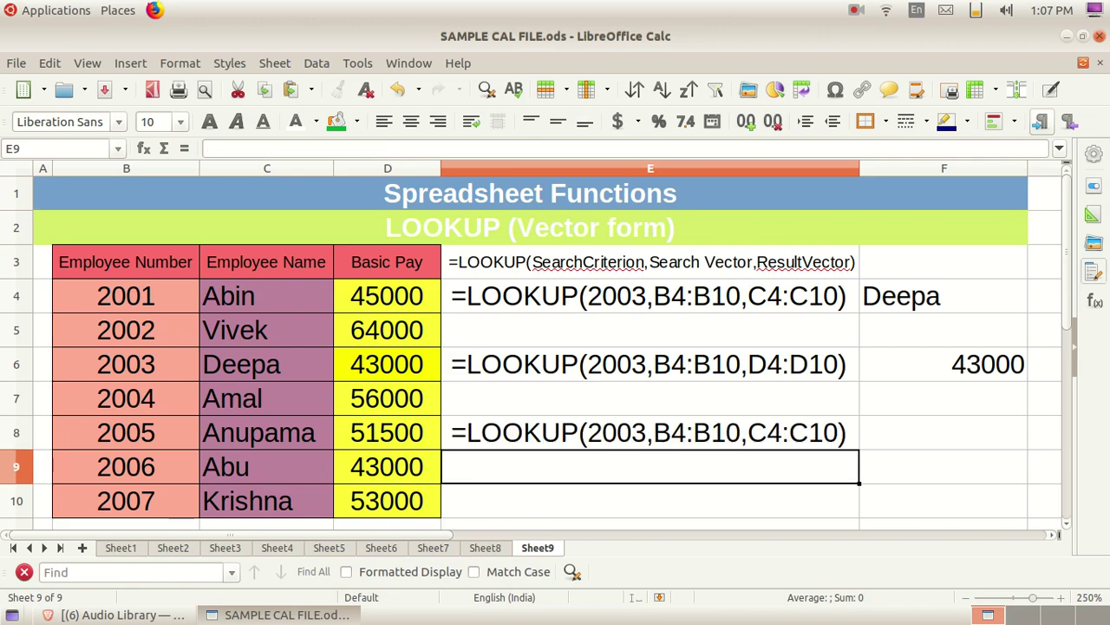
Change 2003 to 2007 in E8, giving =LOOKUP(2007,B4:B10,C4:C10).
{"action": "double_click", "coordinate": [561, 431]}
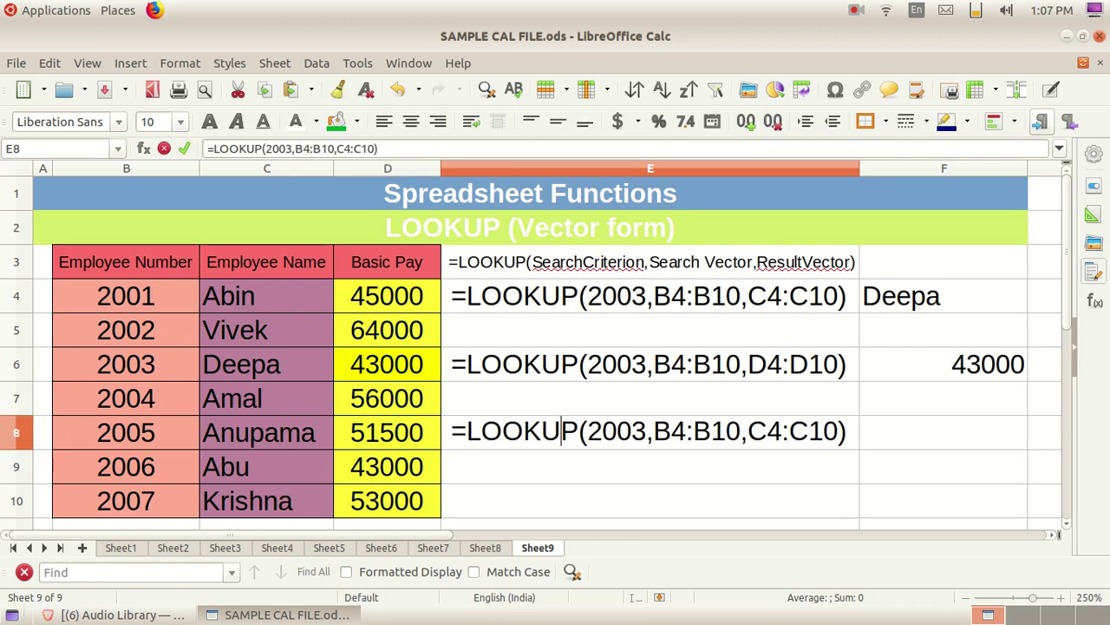
{"action": "left_click", "coordinate": [647, 432]}
{"action": "key", "text": "BackSpace"}
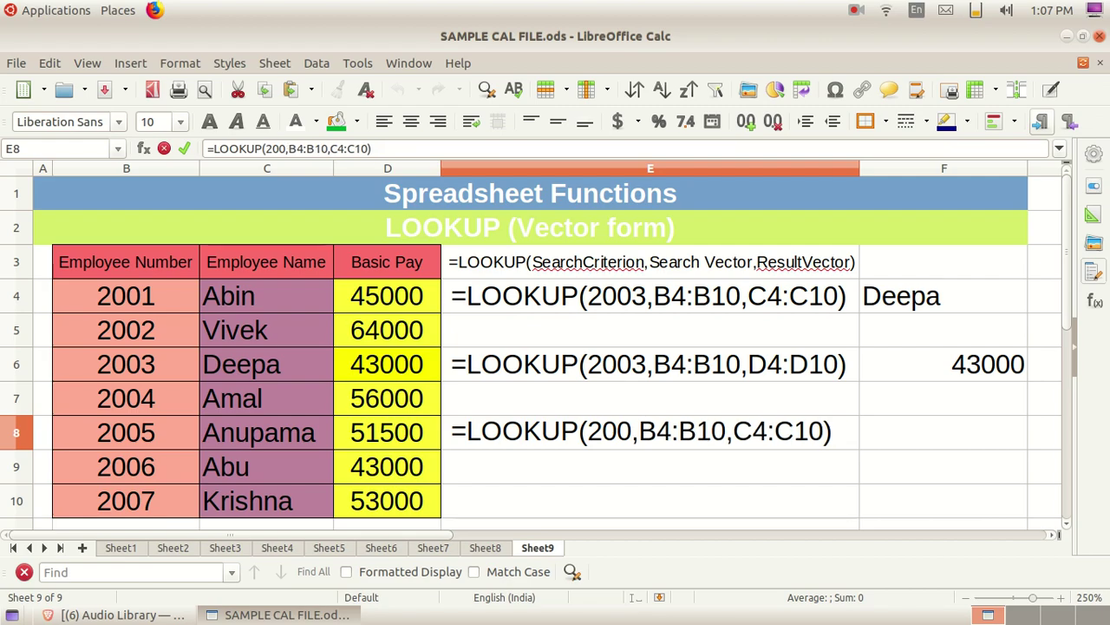
{"action": "type", "text": "7"}
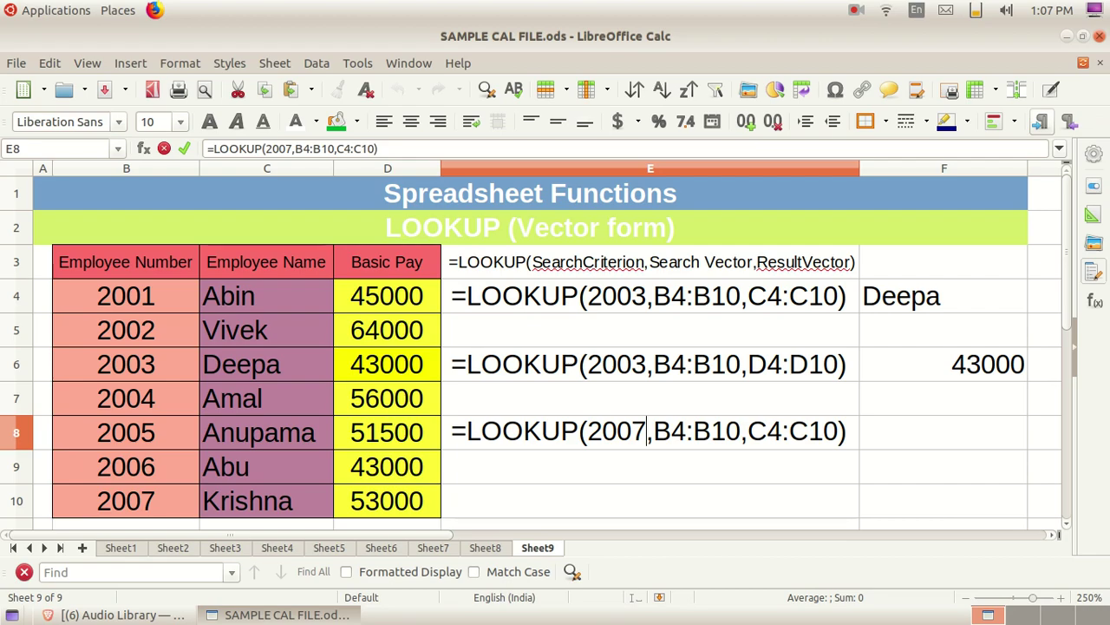
{"action": "key", "text": "Right"}
{"action": "key", "text": "Right"}
{"action": "key", "text": "Right"}
{"action": "key", "text": "Right"}
{"action": "key", "text": "Right"}
{"action": "key", "text": "Right"}
{"action": "key", "text": "Right"}
{"action": "key", "text": "Right"}
{"action": "key", "text": "Right"}
{"action": "key", "text": "Return"}
{"action": "key", "text": "Up"}
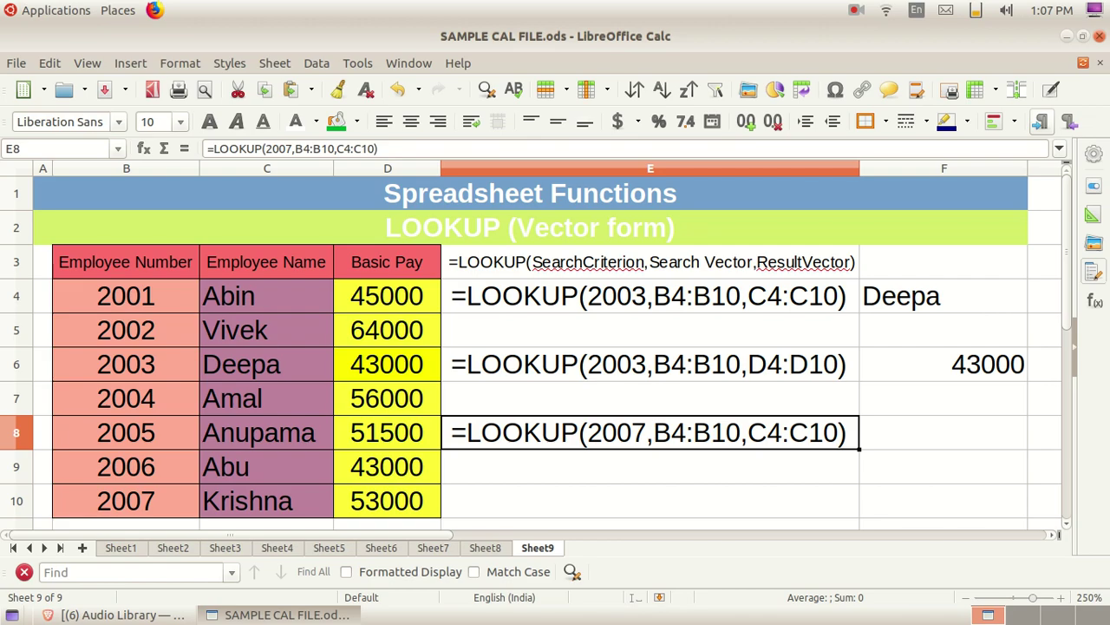
{"action": "left_click", "coordinate": [944, 432]}
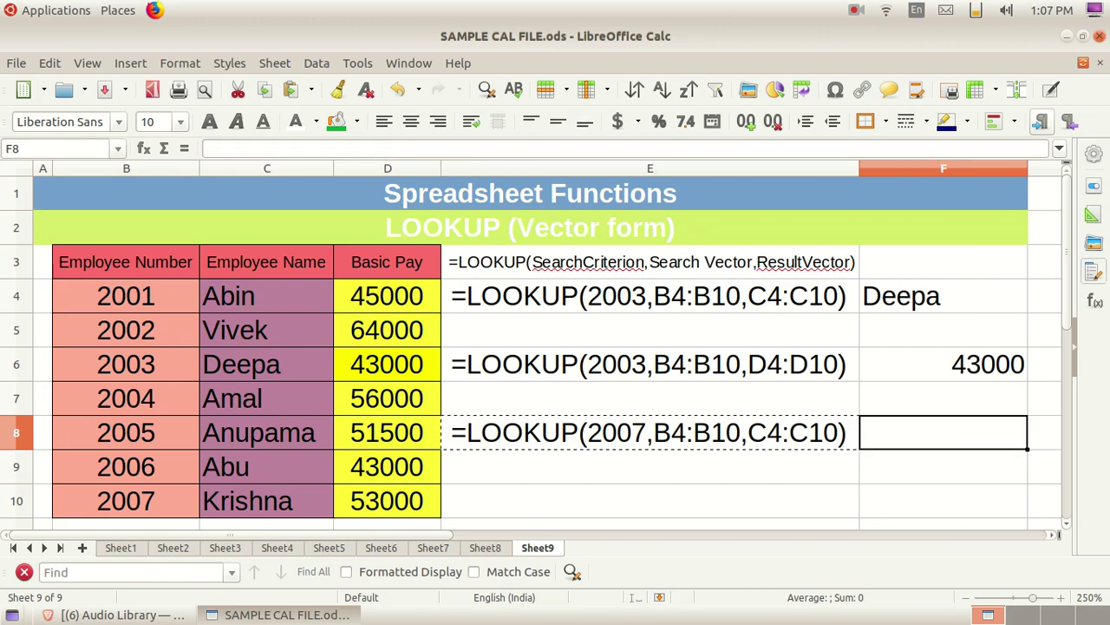
Paste the formula into F8 and evaluate it so it returns Krishna.
{"action": "type", "text": "=LOOKUP(2007,B4:B10,C4:C10)"}
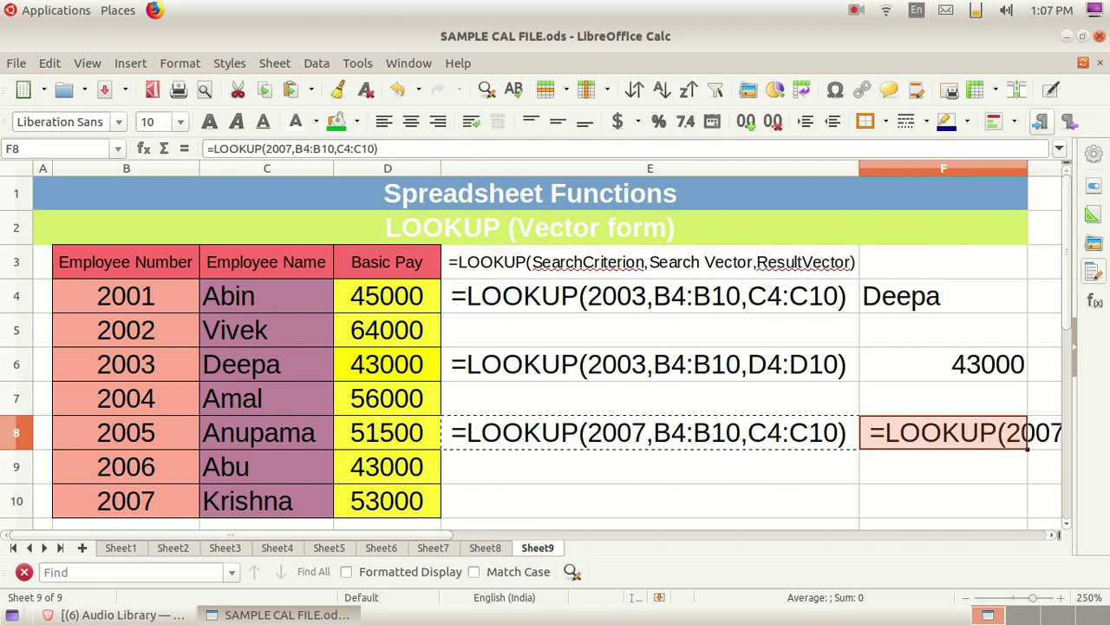
{"action": "key", "text": "F2"}
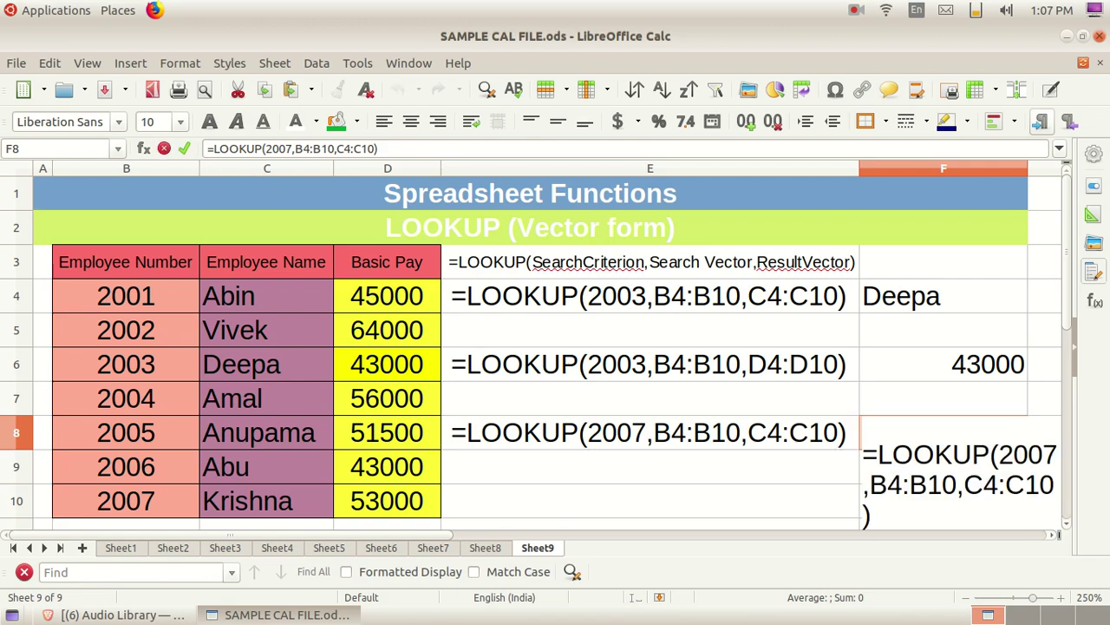
{"action": "key", "text": "Return"}
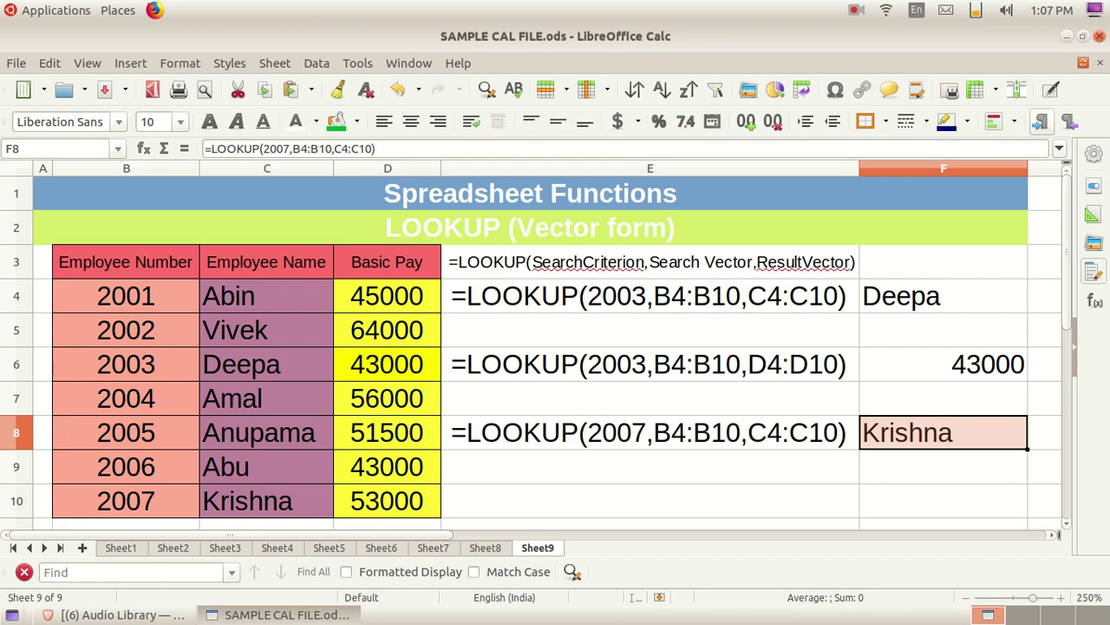
Shade B10:C10 green to mark the match, then undo the shading.
{"action": "left_click", "coordinate": [126, 500]}
{"action": "left_click", "coordinate": [266, 501], "text": "shift"}
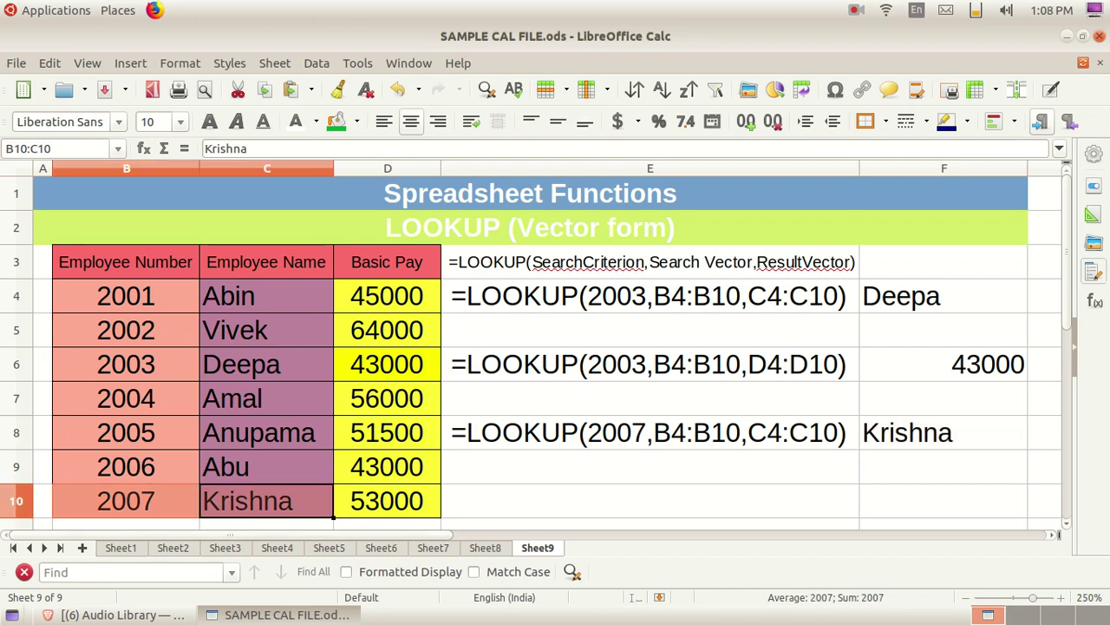
{"action": "left_click", "coordinate": [335, 122]}
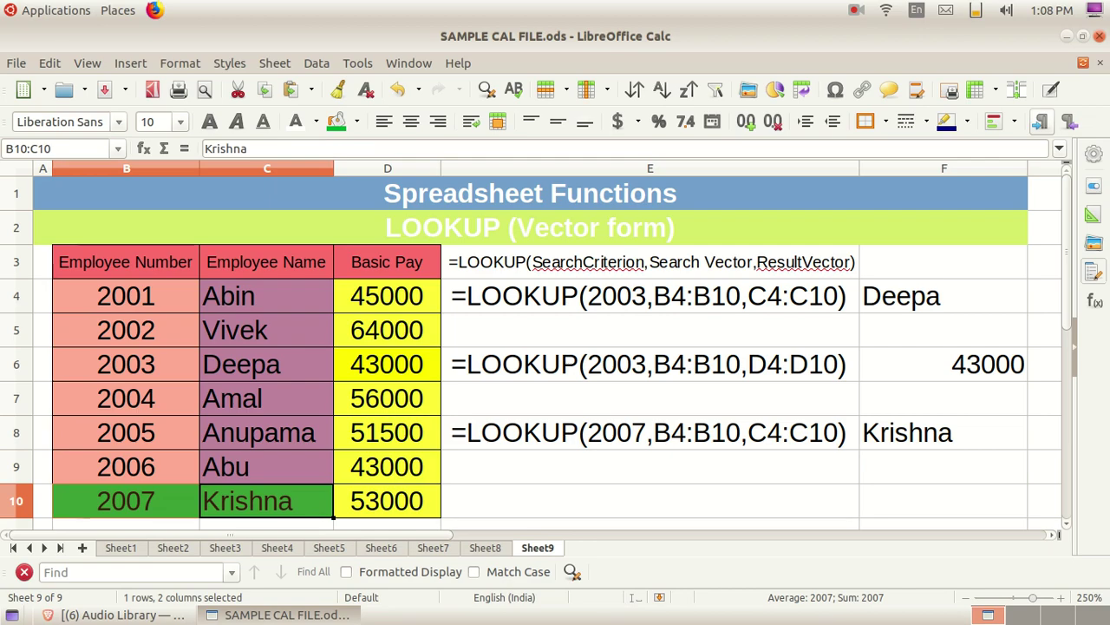
{"action": "key", "text": "ctrl+z"}
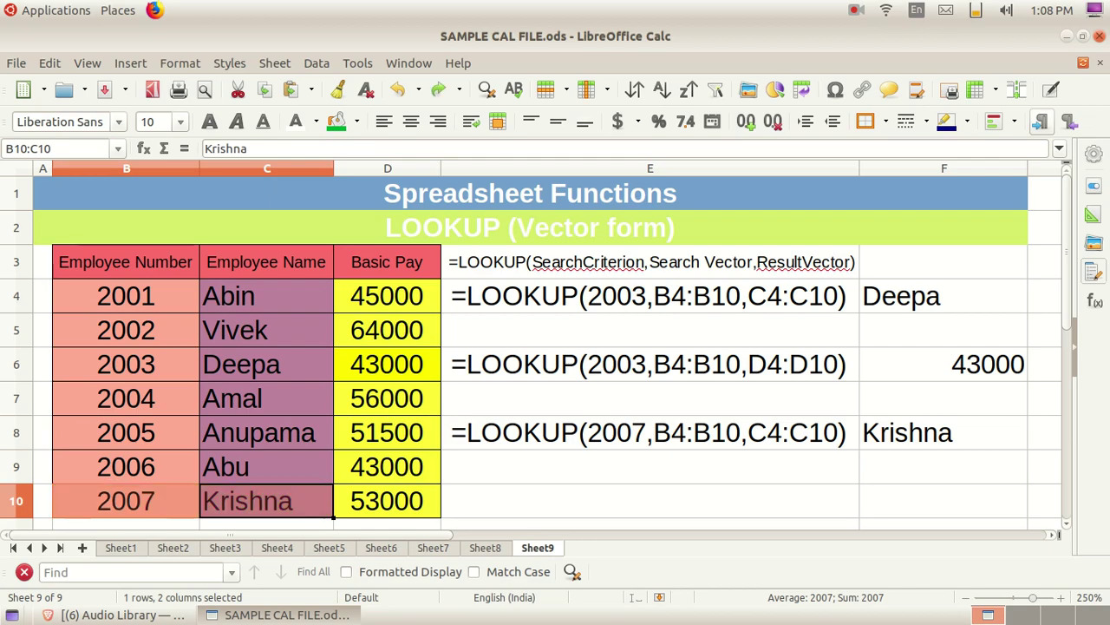
Copy the E8 formula note into cell E9.
{"action": "left_click", "coordinate": [650, 501]}
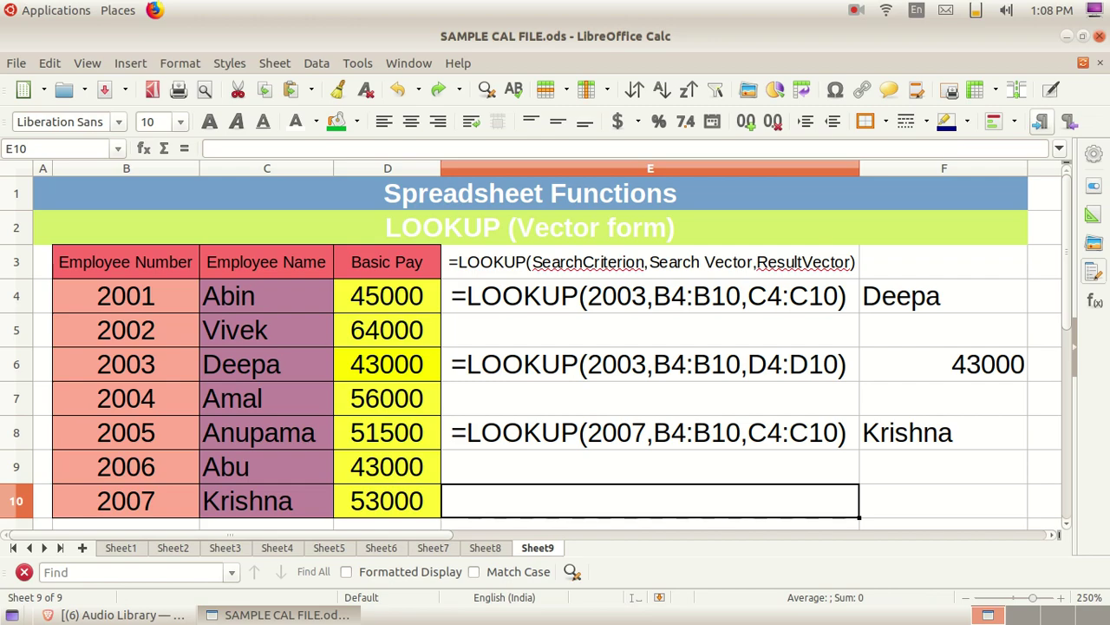
{"action": "left_click", "coordinate": [650, 467]}
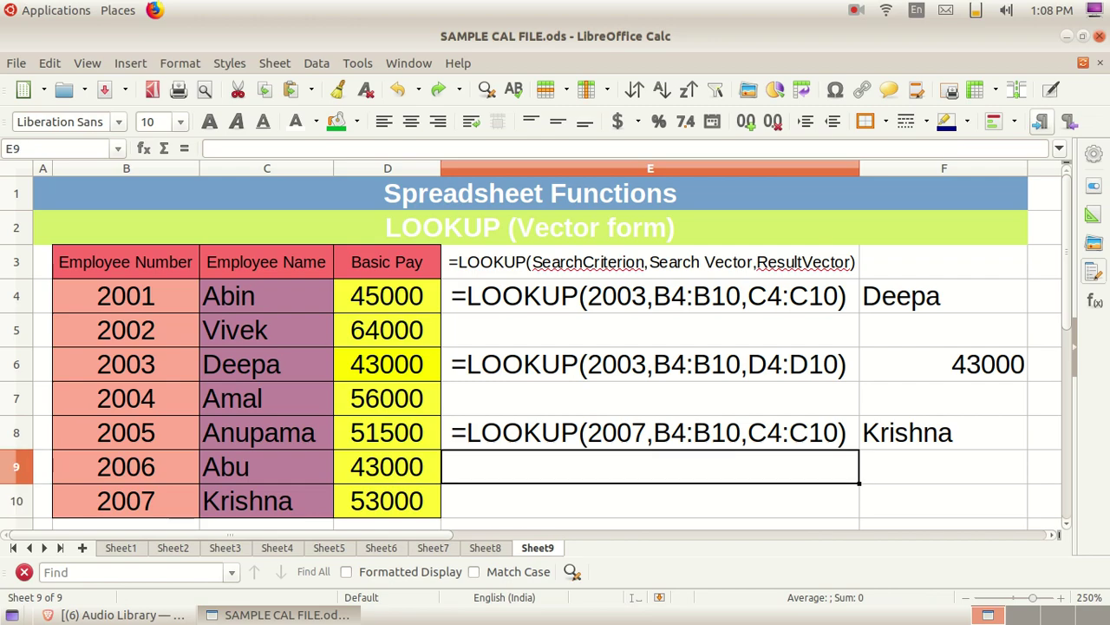
{"action": "left_click", "coordinate": [649, 432]}
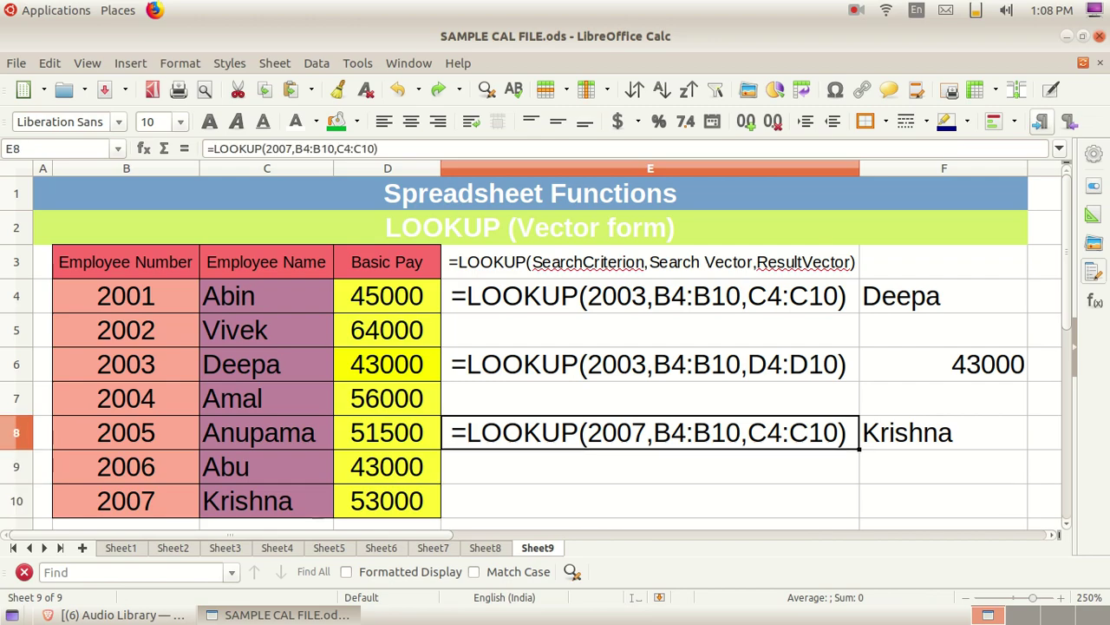
{"action": "left_click", "coordinate": [650, 467]}
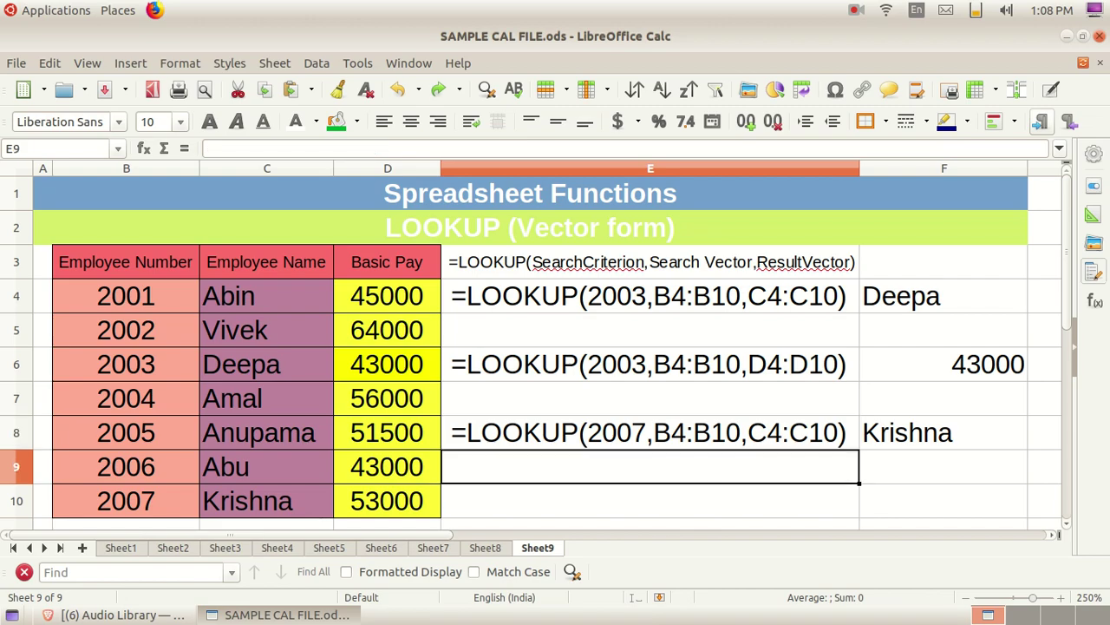
{"action": "type", "text": "=LOOKUP(2007,B4:B10,C4:C10)"}
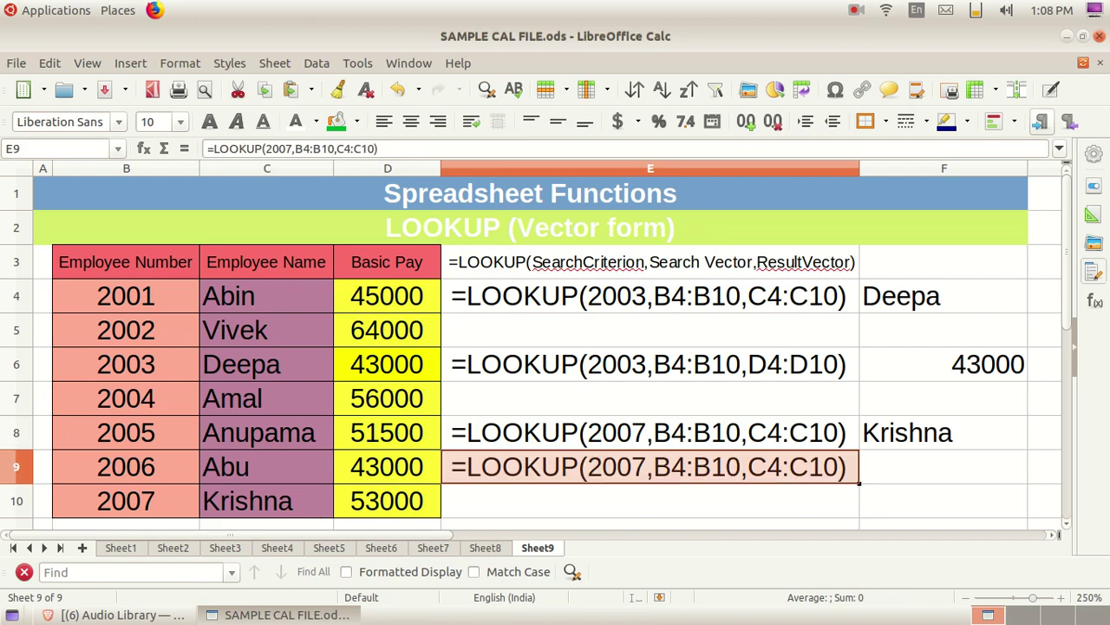
{"action": "left_click", "coordinate": [650, 467]}
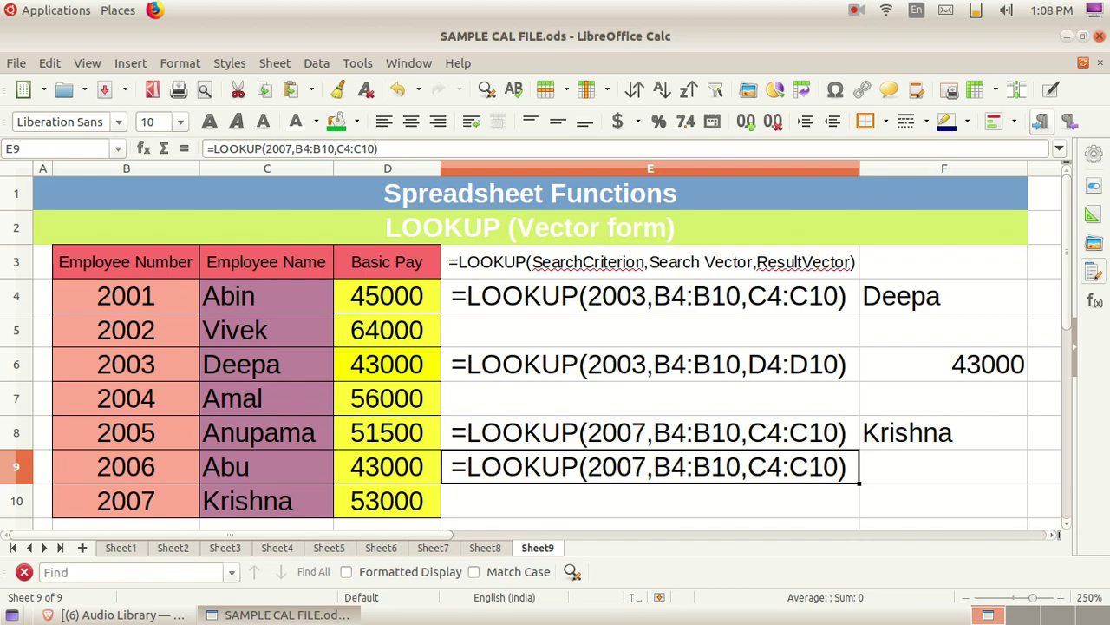
Change both C references in E9 to D, giving =LOOKUP(2007,B4:B10,D4:D10), and copy it.
{"action": "double_click", "coordinate": [764, 467]}
{"action": "key", "text": "BackSpace"}
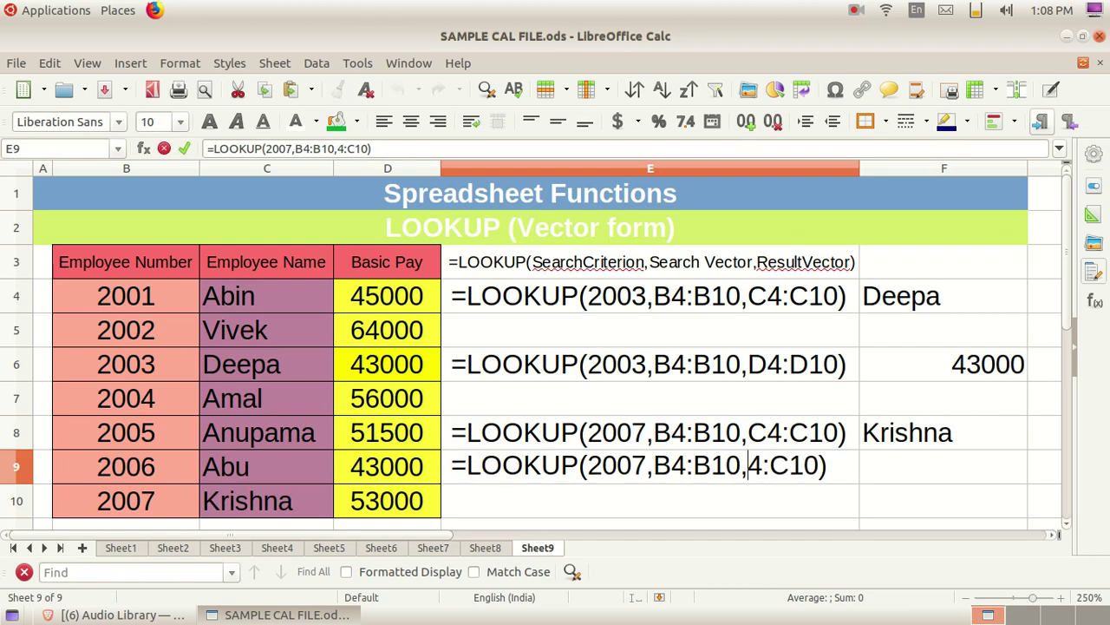
{"action": "type", "text": "D"}
{"action": "key", "text": "Right"}
{"action": "key", "text": "Right"}
{"action": "key", "text": "Right"}
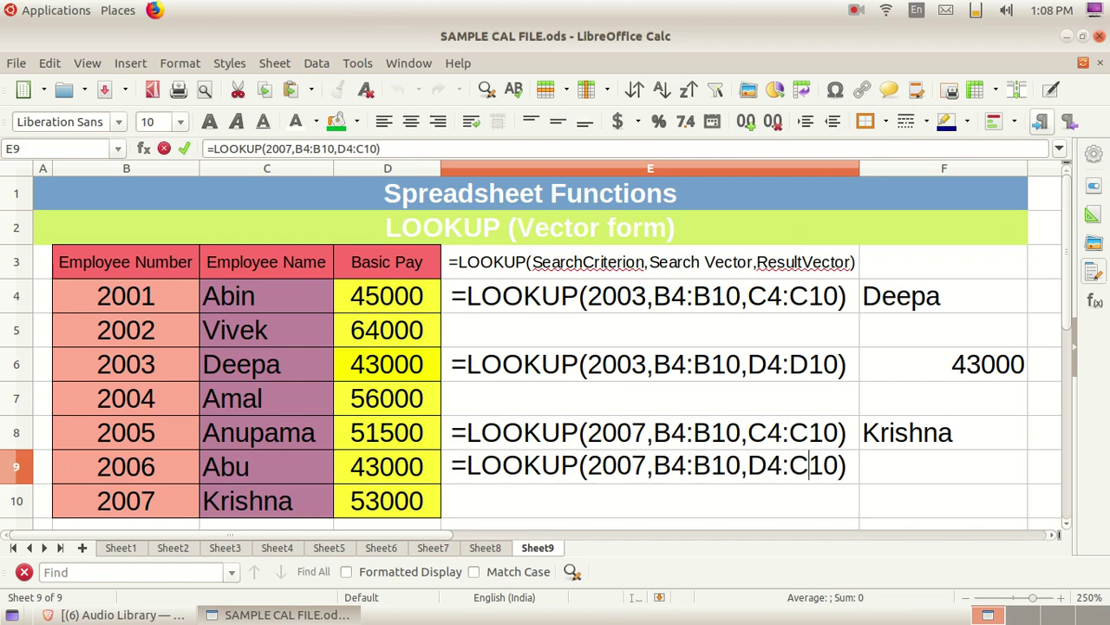
{"action": "key", "text": "BackSpace"}
{"action": "type", "text": "D"}
{"action": "key", "text": "Return"}
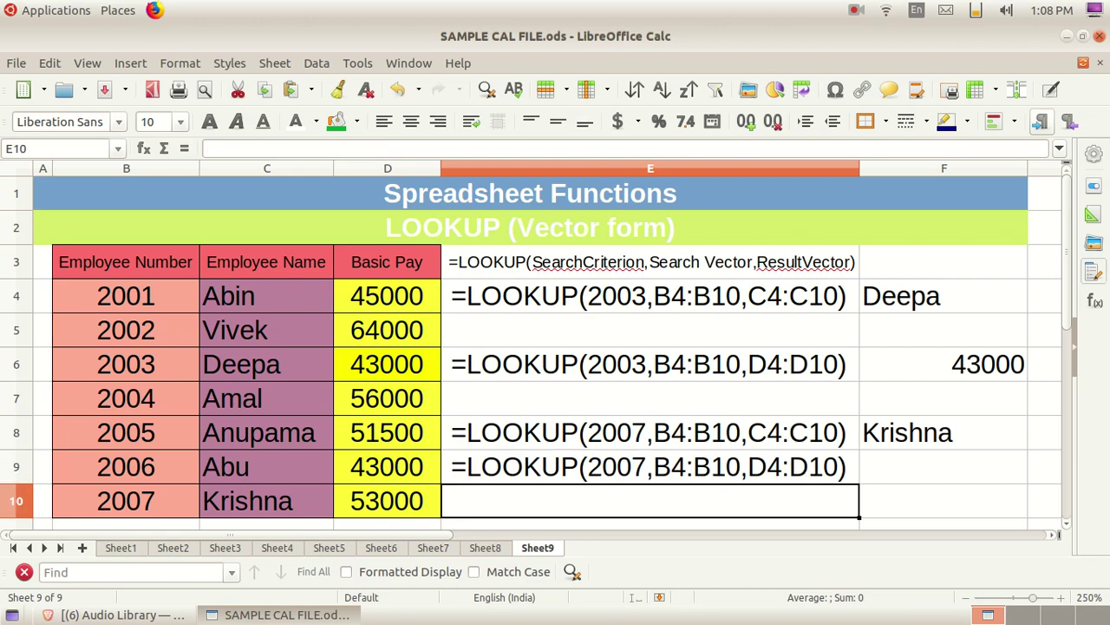
{"action": "left_click", "coordinate": [649, 466]}
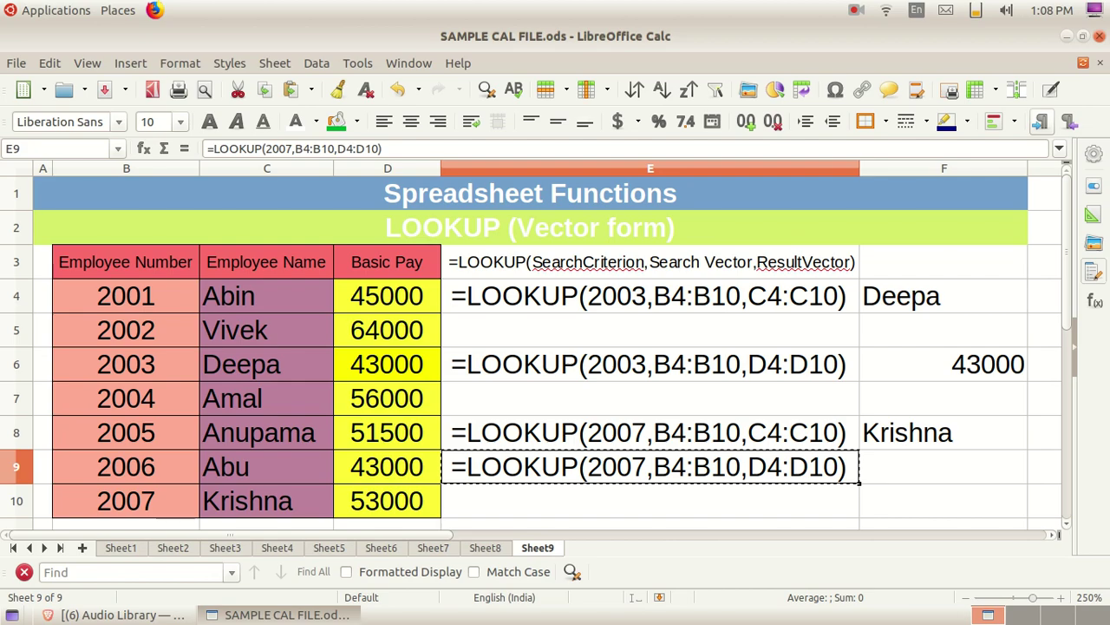
Paste E9's formula into F9 and evaluate it so it returns 53000.
{"action": "left_click", "coordinate": [943, 466]}
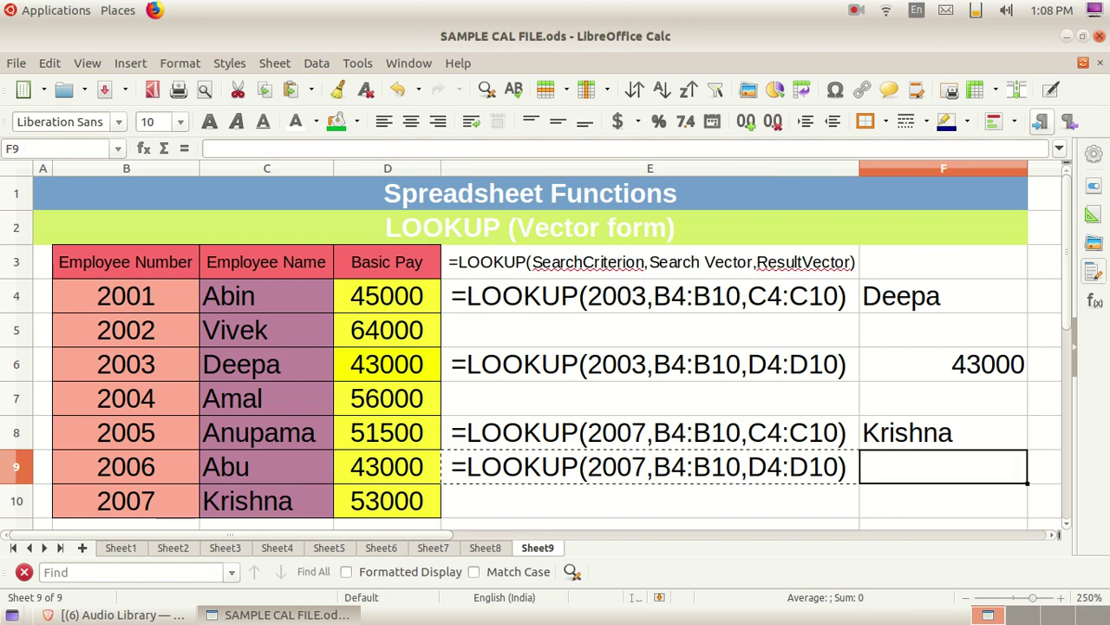
{"action": "type", "text": "=LOOKUP(2007,B4:B10,D4:D10)"}
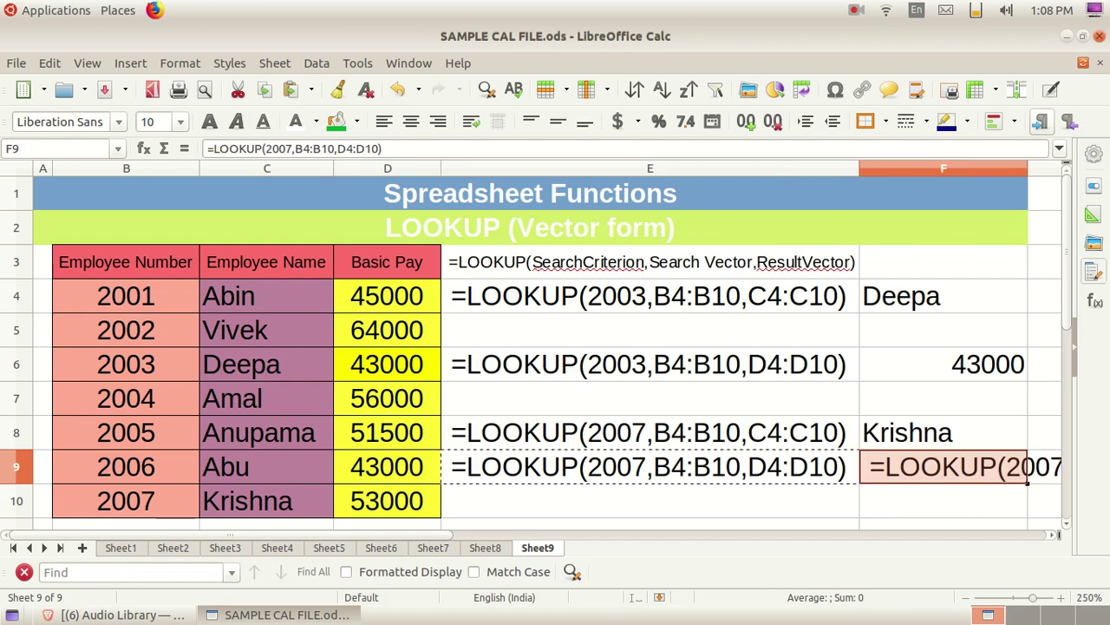
{"action": "key", "text": "F2"}
{"action": "key", "text": "Return"}
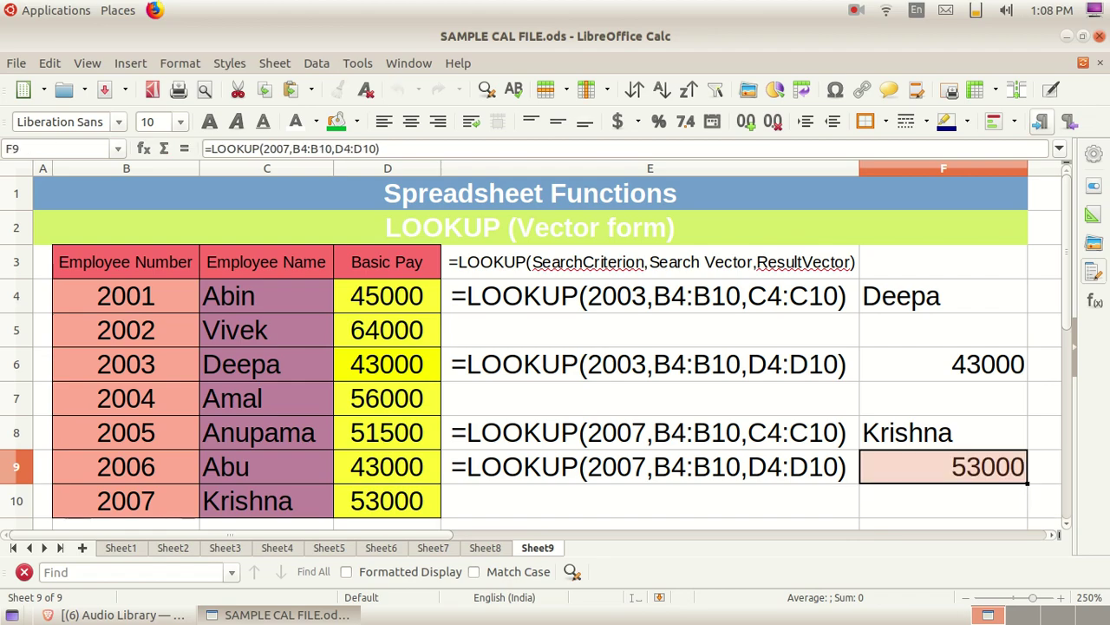
Shade B10 and D10 green to mark employee 2007's number and basic pay.
{"action": "left_click", "coordinate": [126, 500]}
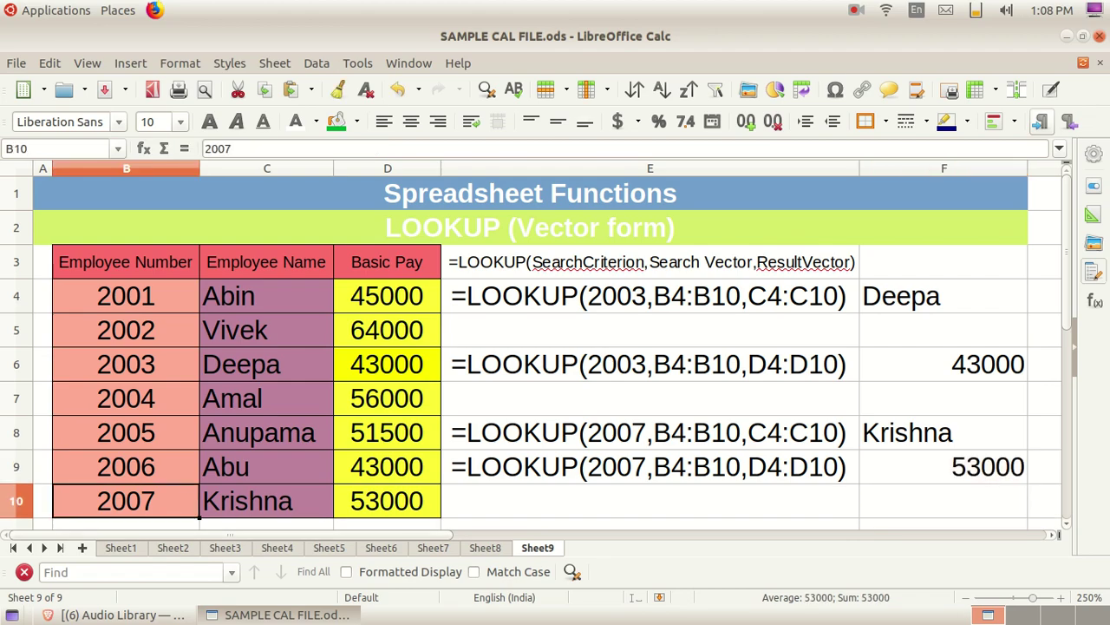
{"action": "left_click", "coordinate": [387, 501], "text": "ctrl"}
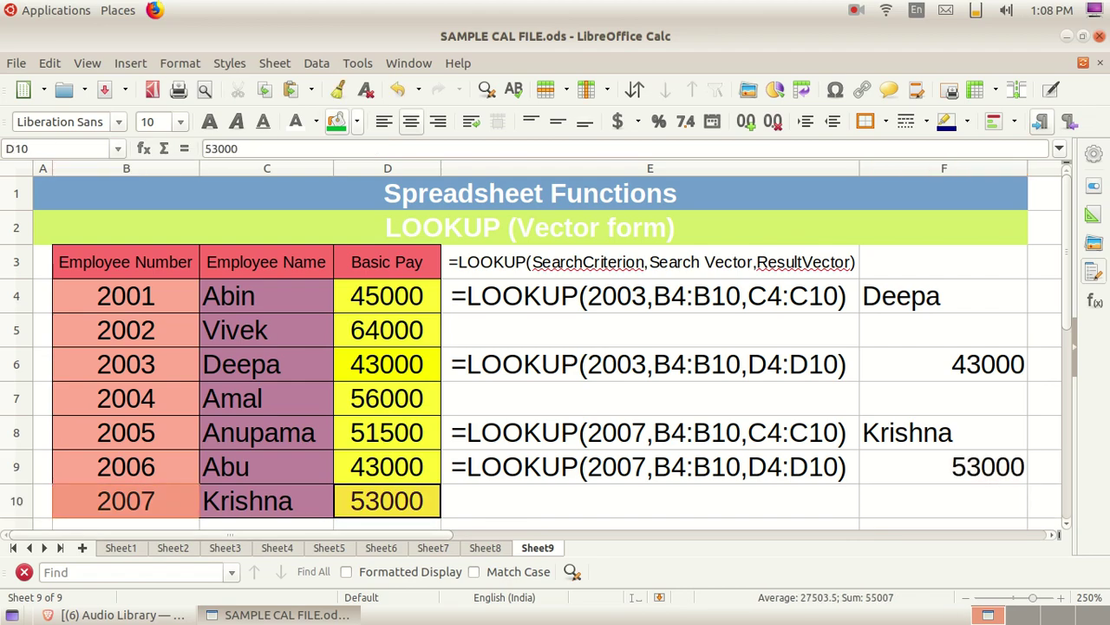
{"action": "left_click", "coordinate": [335, 122]}
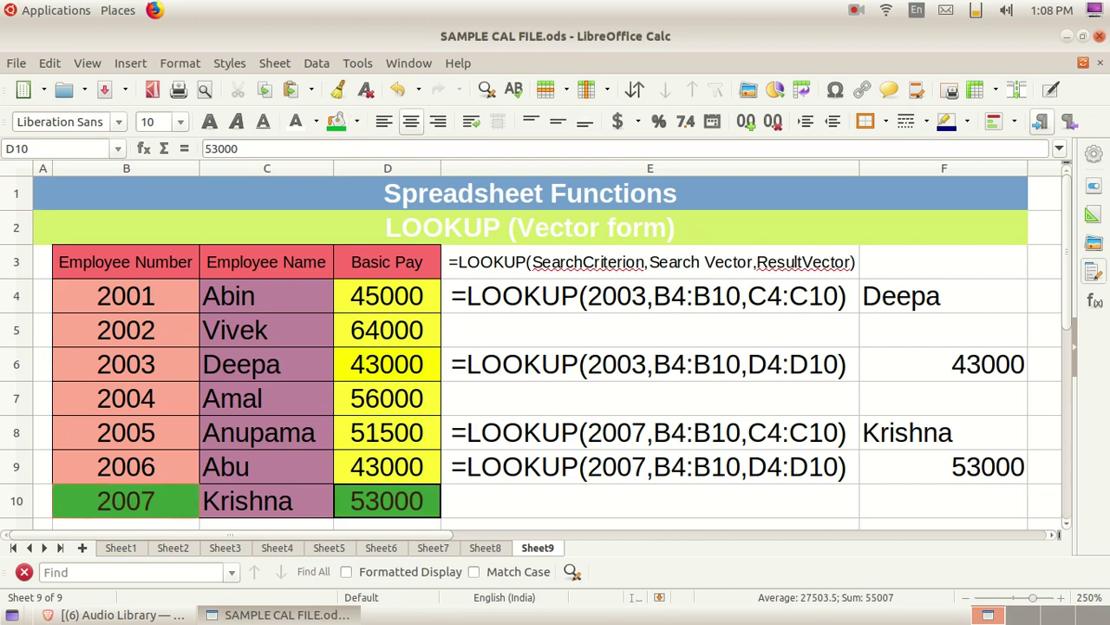